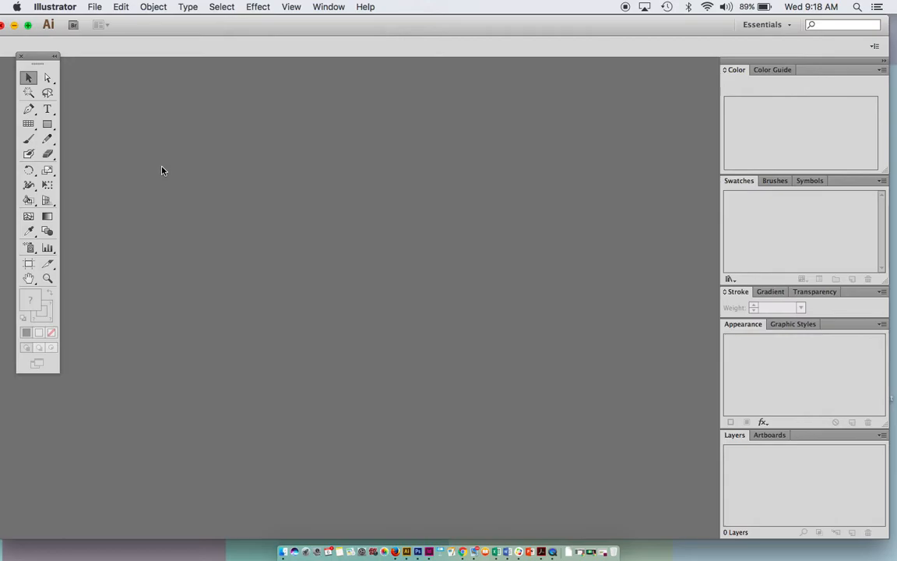
Create a new Letter-size portrait document named "type design" with one artboard and units in inches.
{"action": "left_click", "coordinate": [93, 9]}
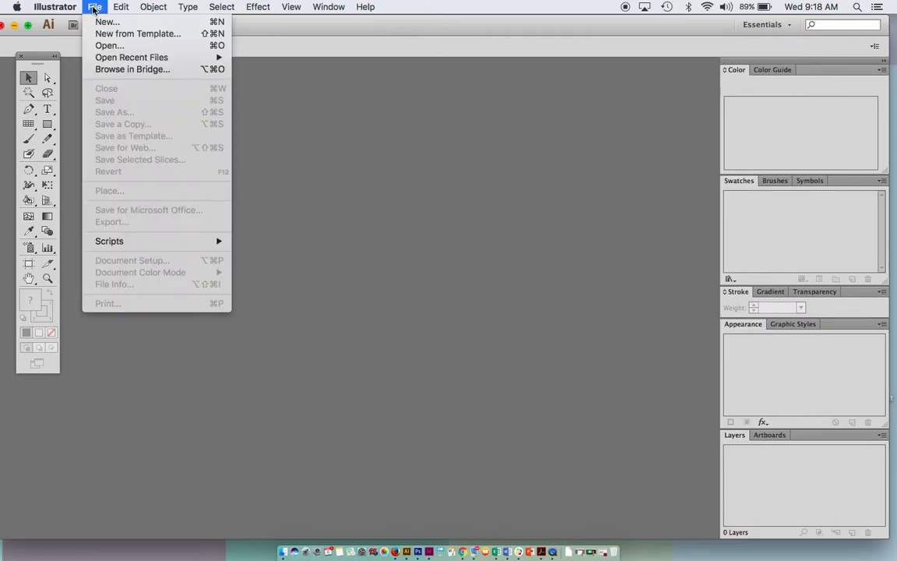
{"action": "left_click", "coordinate": [104, 22]}
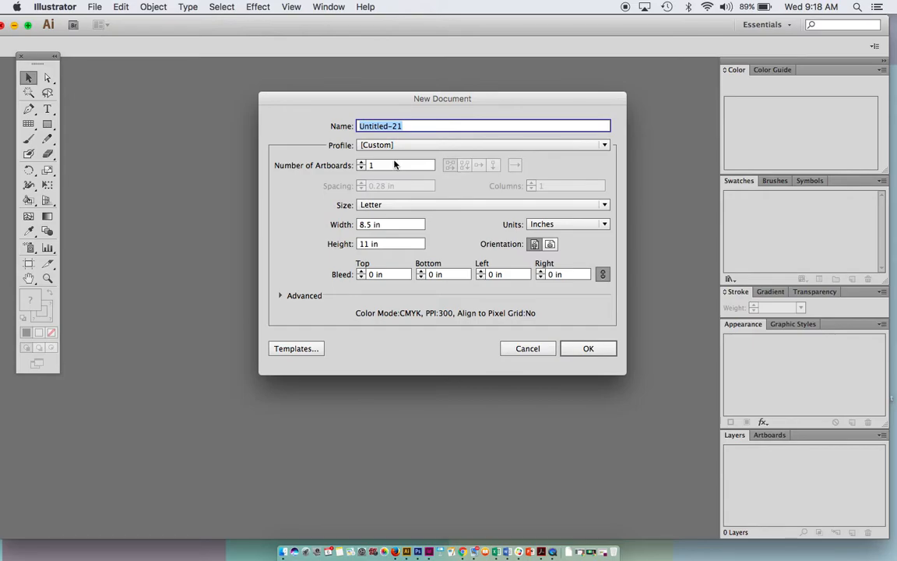
{"action": "type", "text": "type design"}
{"action": "left_click", "coordinate": [556, 226]}
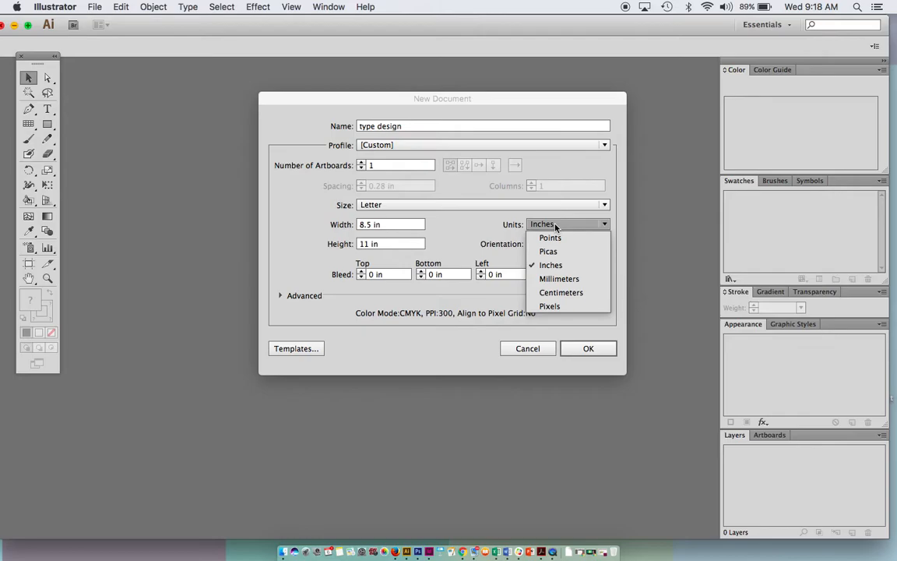
{"action": "left_click", "coordinate": [556, 226]}
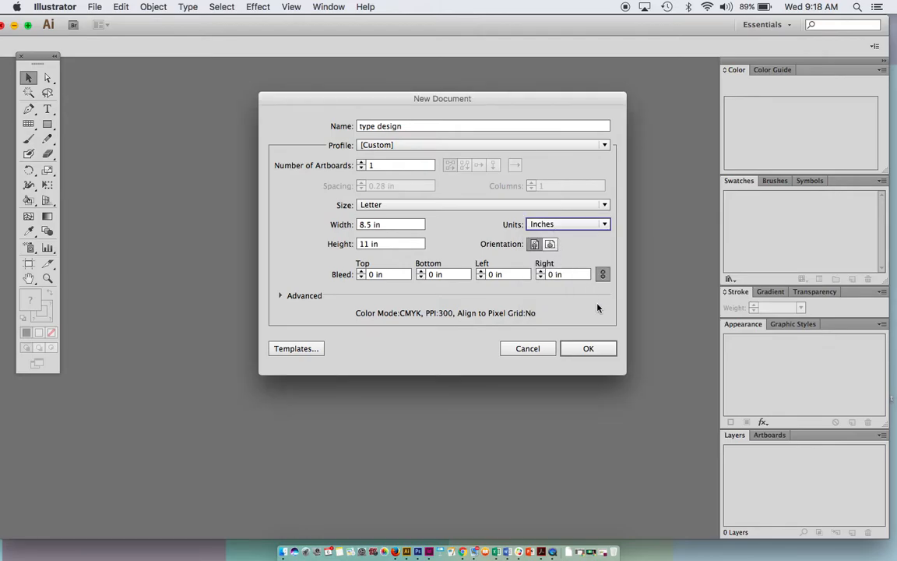
{"action": "left_click", "coordinate": [601, 351]}
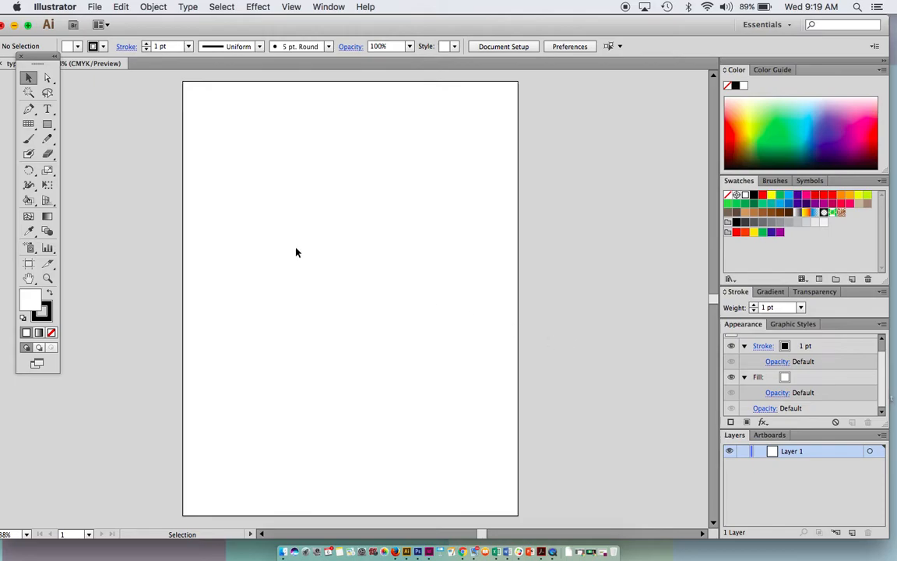
Draw a 4 in by 4 in square and move it to the upper middle of the page.
{"action": "left_click", "coordinate": [46, 124]}
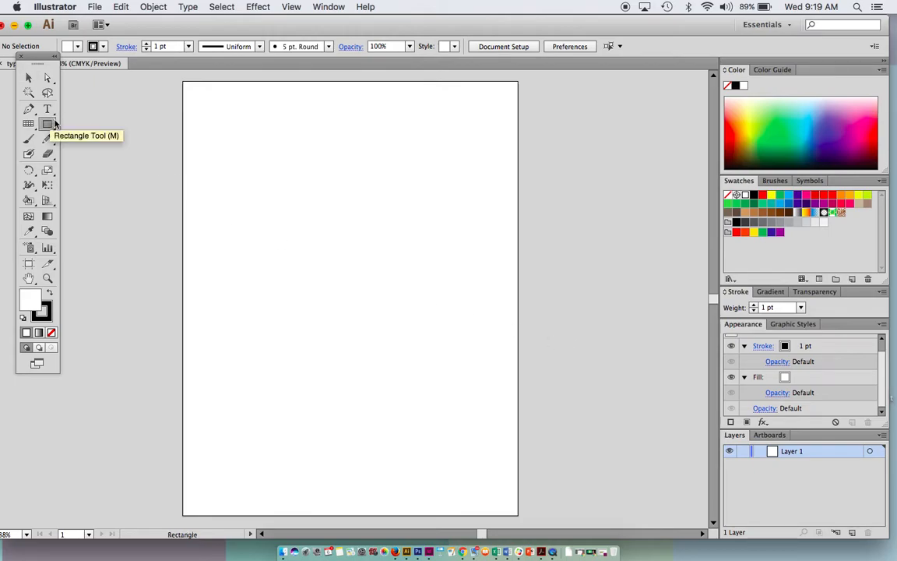
{"action": "left_click", "coordinate": [338, 235]}
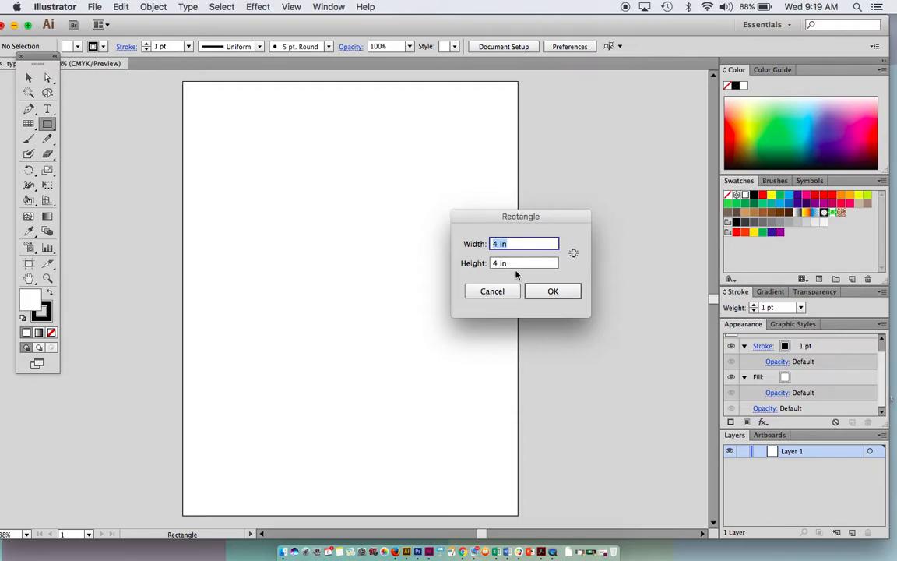
{"action": "left_click", "coordinate": [561, 296]}
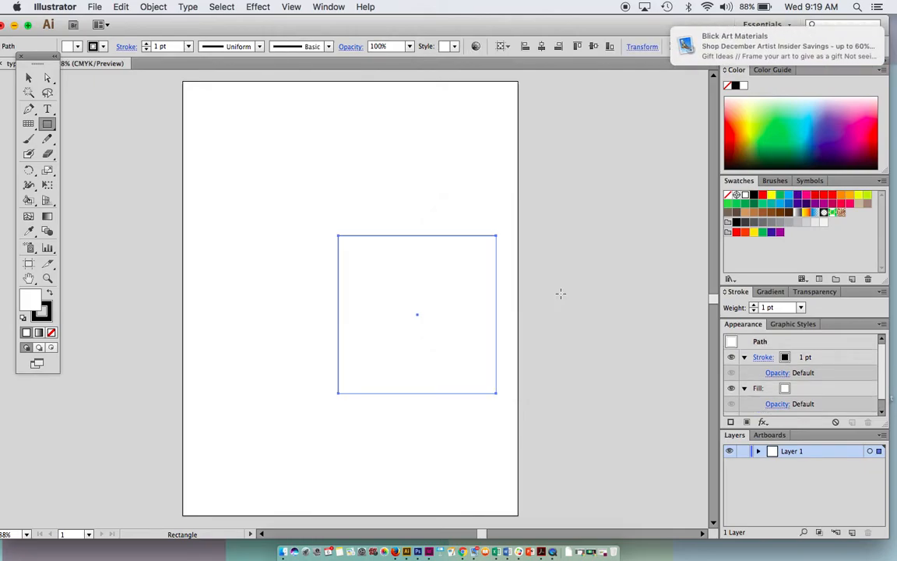
{"action": "left_click", "coordinate": [27, 79]}
{"action": "left_click_drag", "start_coordinate": [376, 239], "coordinate": [315, 181]}
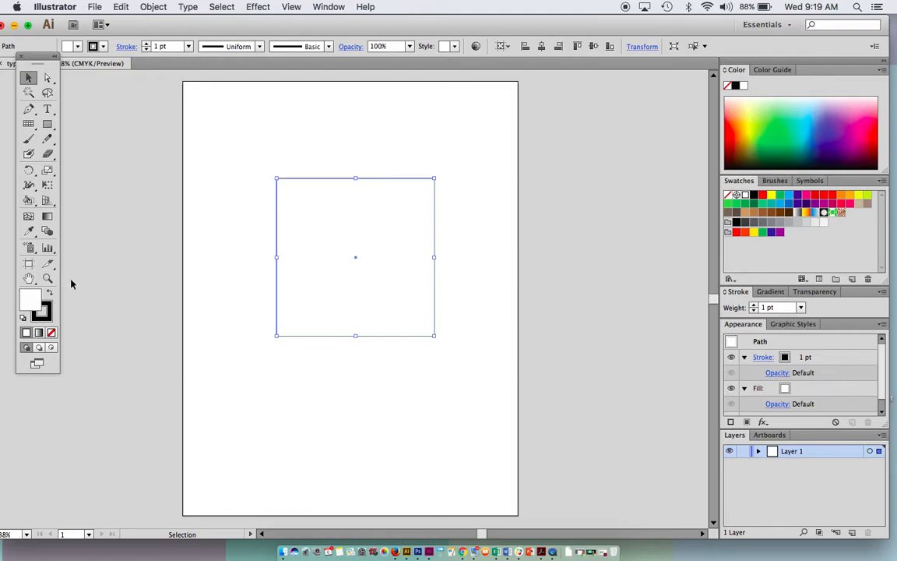
Remove the square's fill and lock the square in place.
{"action": "left_click", "coordinate": [51, 333]}
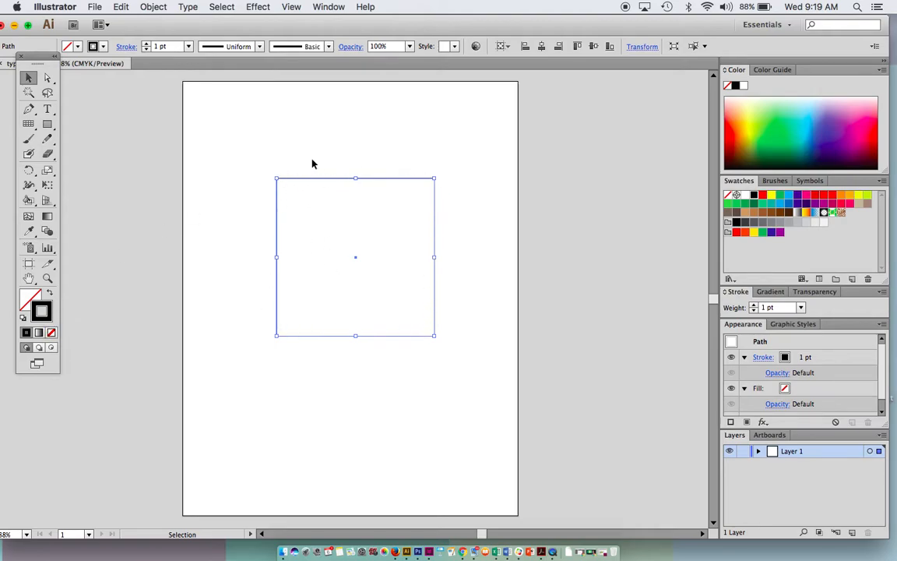
{"action": "left_click", "coordinate": [150, 7]}
{"action": "mouse_move", "coordinate": [238, 76]}
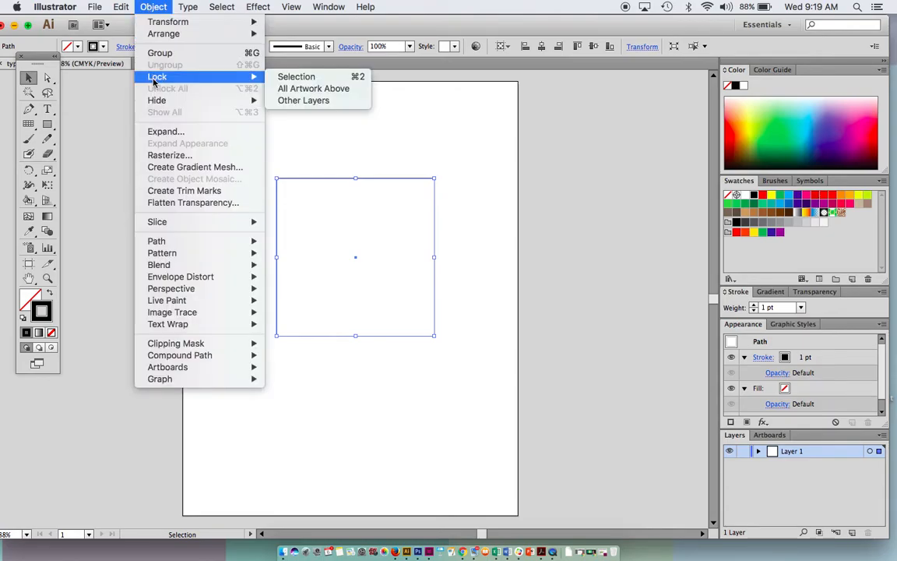
{"action": "left_click", "coordinate": [295, 81]}
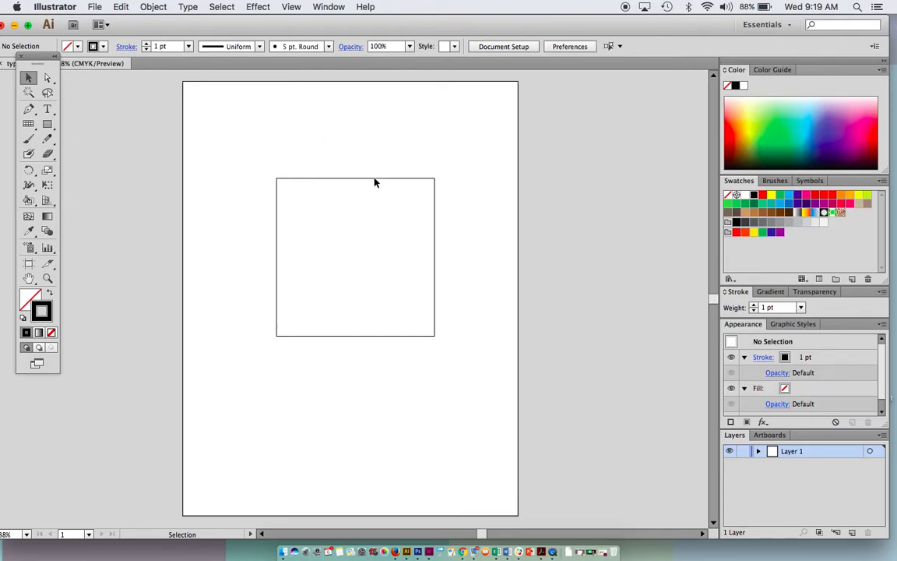
Add a letter A as point type, scale it up to about 265.5 pt and move it inside the square.
{"action": "left_click", "coordinate": [46, 110]}
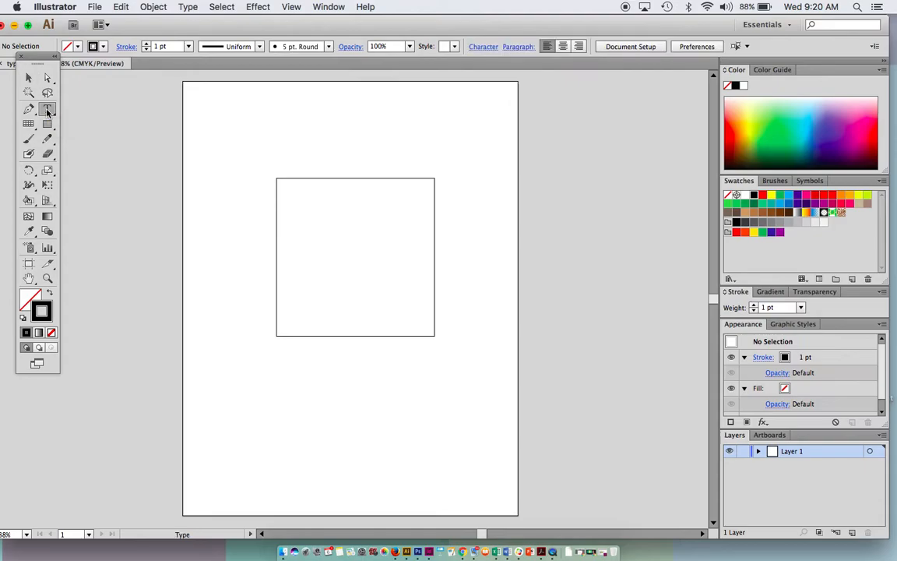
{"action": "left_click", "coordinate": [381, 143]}
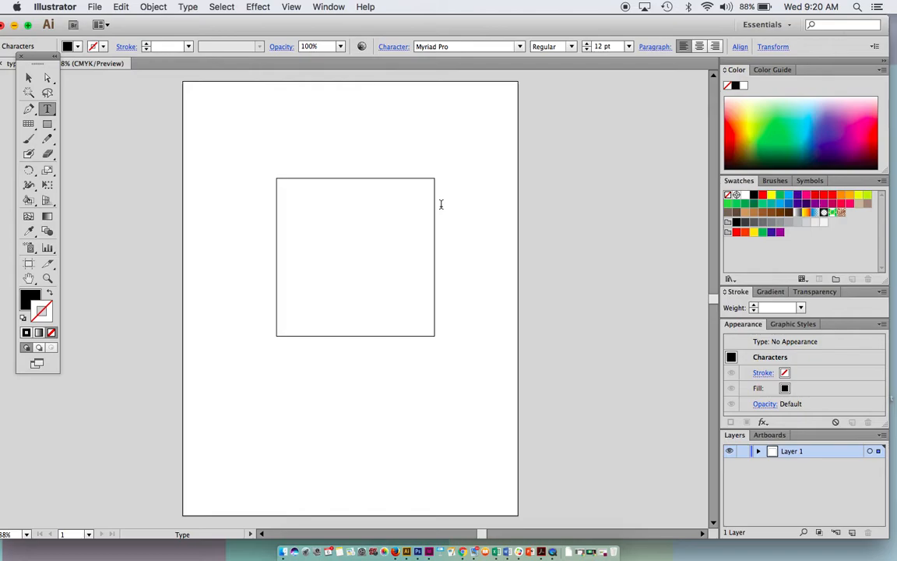
{"action": "type", "text": "A"}
{"action": "key", "text": "Escape"}
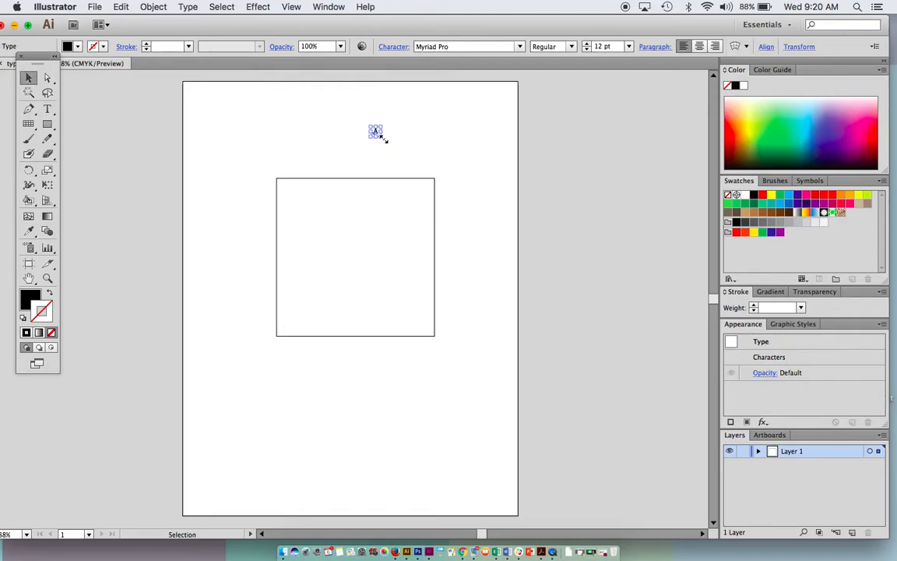
{"action": "left_click_drag", "start_coordinate": [384, 138], "coordinate": [559, 326]}
{"action": "left_click_drag", "start_coordinate": [463, 241], "coordinate": [403, 307]}
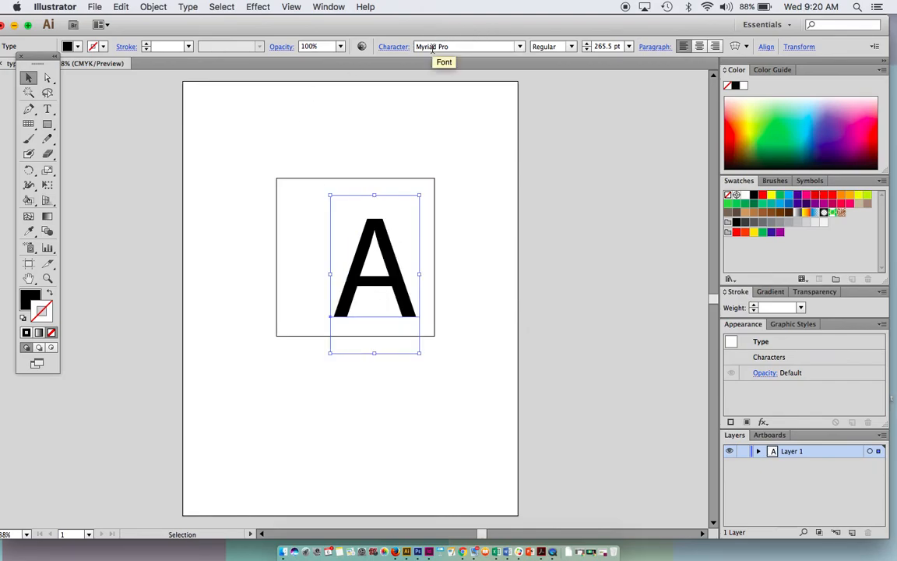
Change the font of the letter A to Art Nouveau Caps.
{"action": "left_click", "coordinate": [189, 8]}
{"action": "mouse_move", "coordinate": [195, 22]}
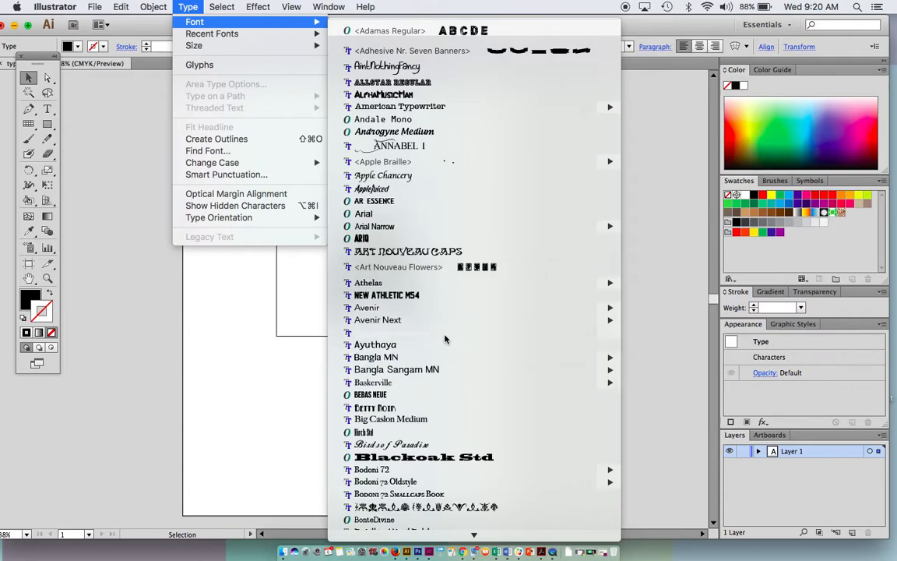
{"action": "left_click", "coordinate": [437, 253]}
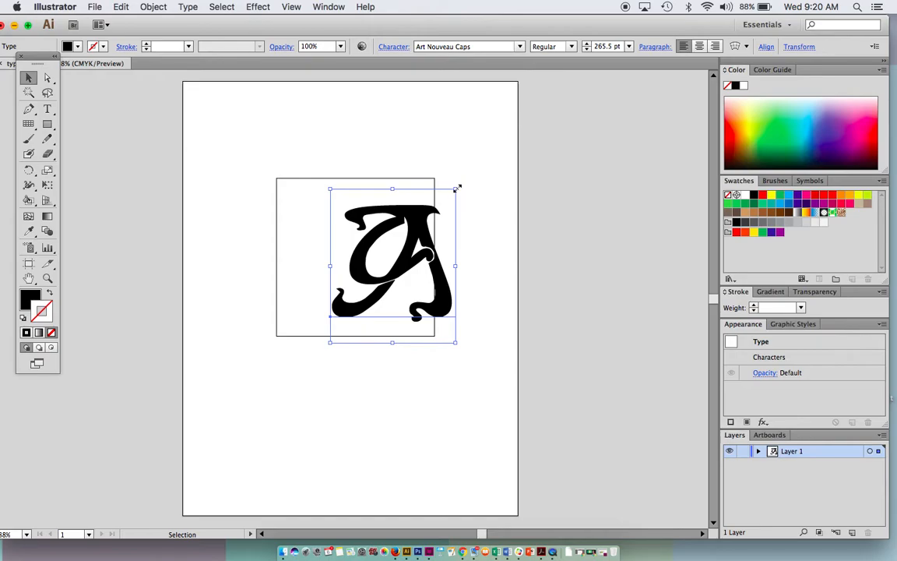
Scale the letter A down to about 182.59 pt, rotate it nearly upside down and fit it into the square's lower-right corner.
{"action": "left_click_drag", "start_coordinate": [457, 187], "coordinate": [436, 212]}
{"action": "mouse_move", "coordinate": [426, 298]}
{"action": "left_mouse_down"}
{"action": "mouse_move", "coordinate": [424, 318]}
{"action": "mouse_move", "coordinate": [426, 310]}
{"action": "left_mouse_up"}
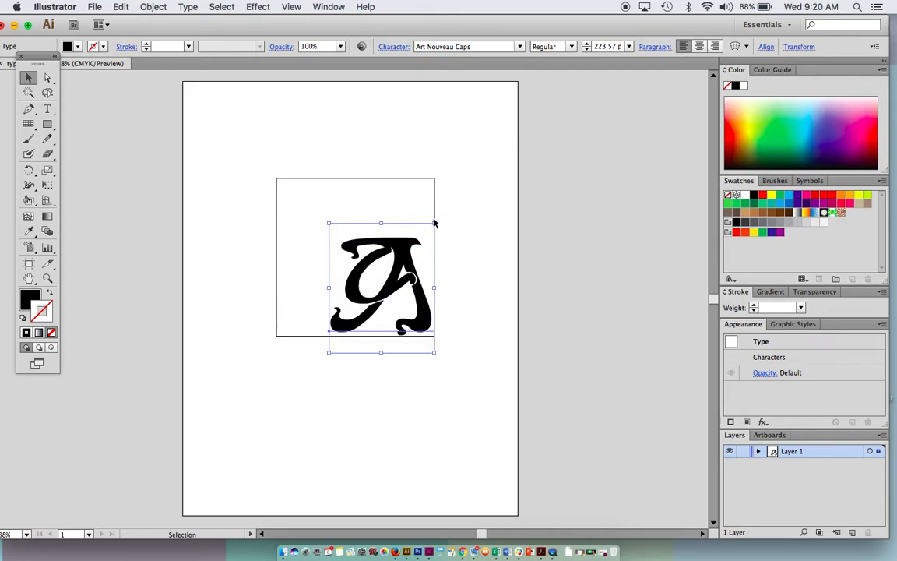
{"action": "left_click_drag", "start_coordinate": [437, 219], "coordinate": [432, 366]}
{"action": "left_click_drag", "start_coordinate": [419, 303], "coordinate": [405, 303]}
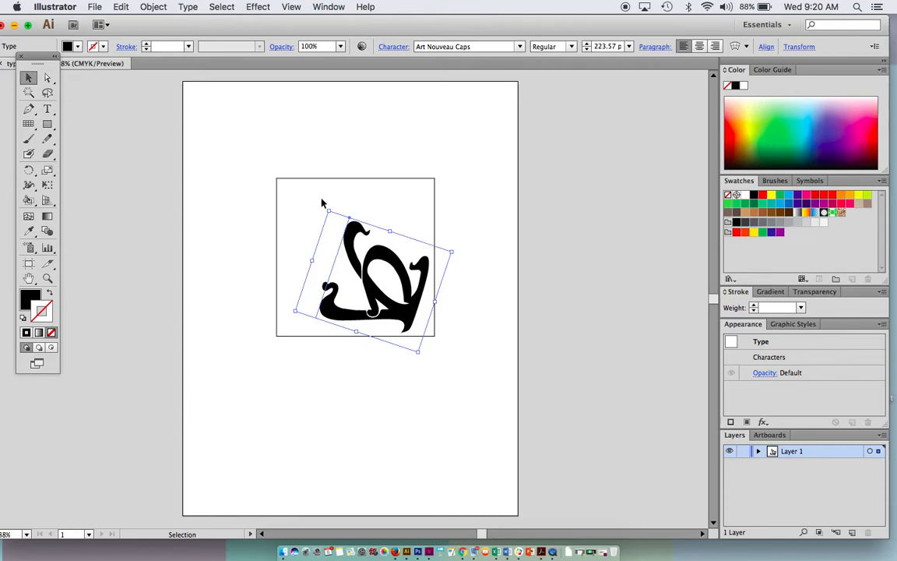
{"action": "left_click_drag", "start_coordinate": [324, 200], "coordinate": [355, 232]}
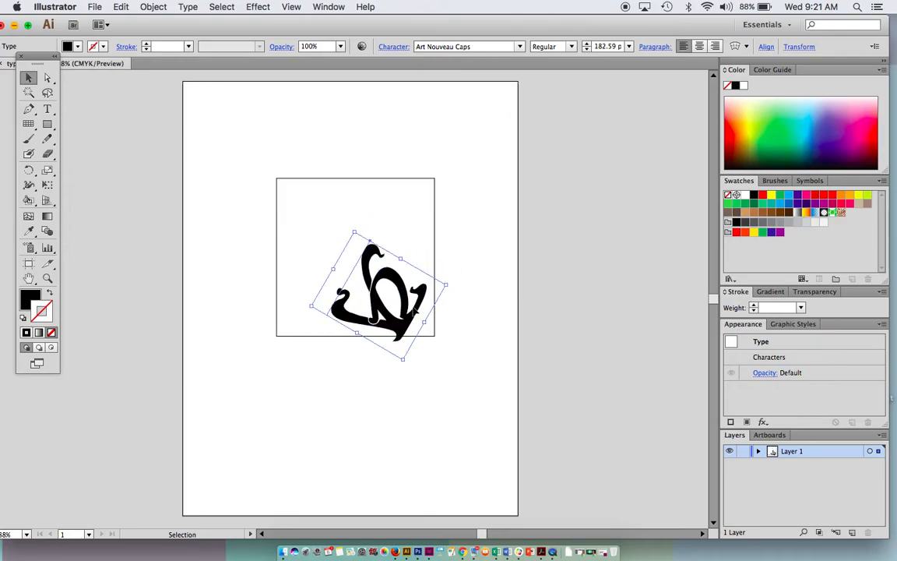
{"action": "left_click_drag", "start_coordinate": [407, 326], "coordinate": [421, 314]}
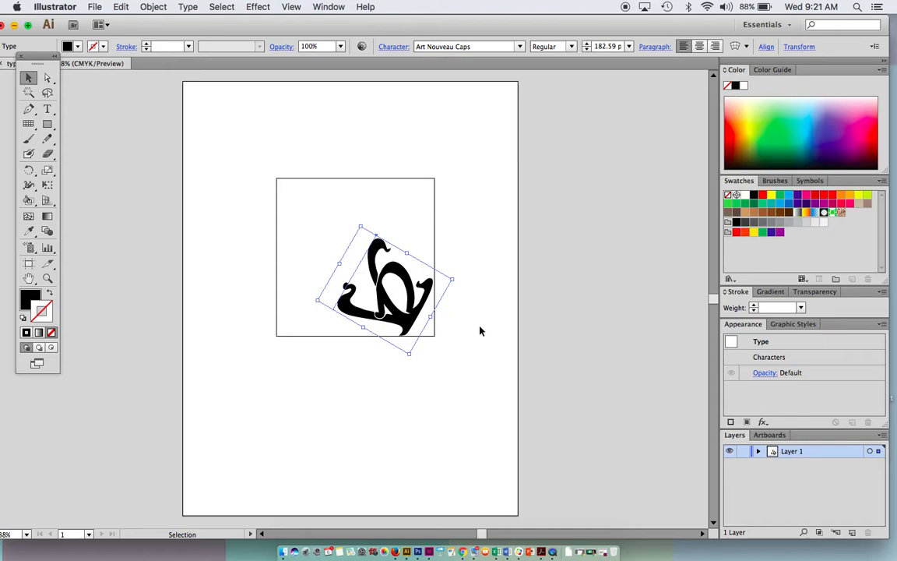
Fill the letter A with a red swatch.
{"action": "left_click", "coordinate": [29, 297]}
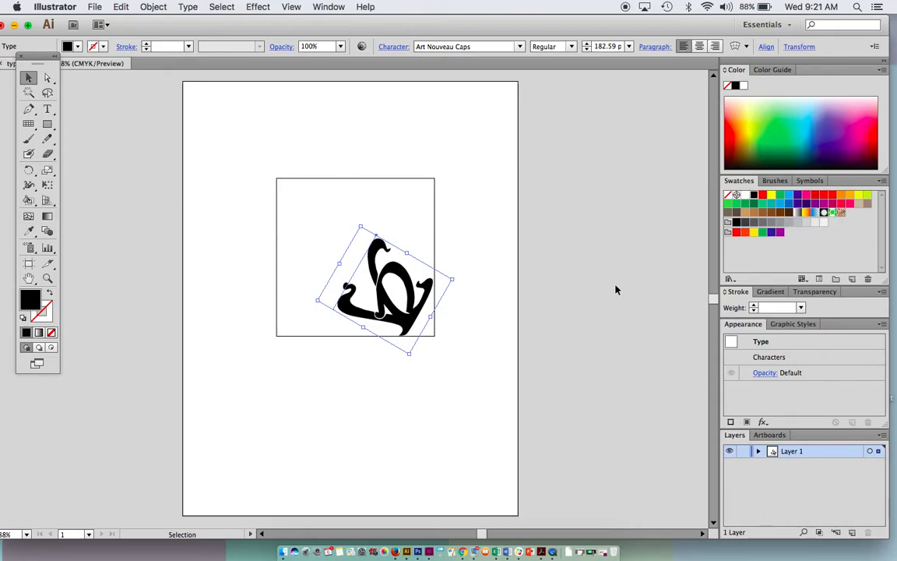
{"action": "left_click", "coordinate": [816, 196]}
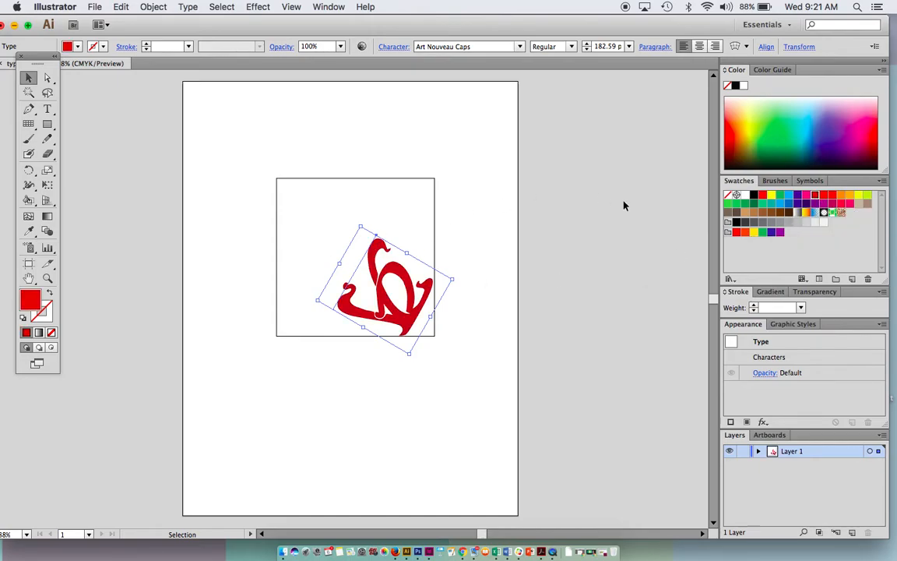
Detach the Color Guide, set its harmony rule to Analogous 2 and enlarge it to show all colour rows.
{"action": "left_click_drag", "start_coordinate": [778, 71], "coordinate": [567, 83]}
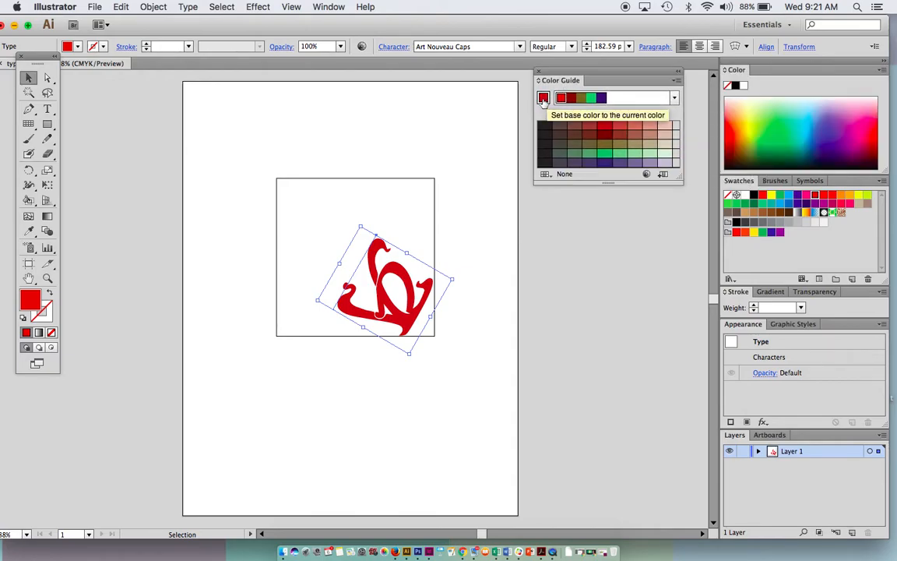
{"action": "left_click", "coordinate": [675, 98]}
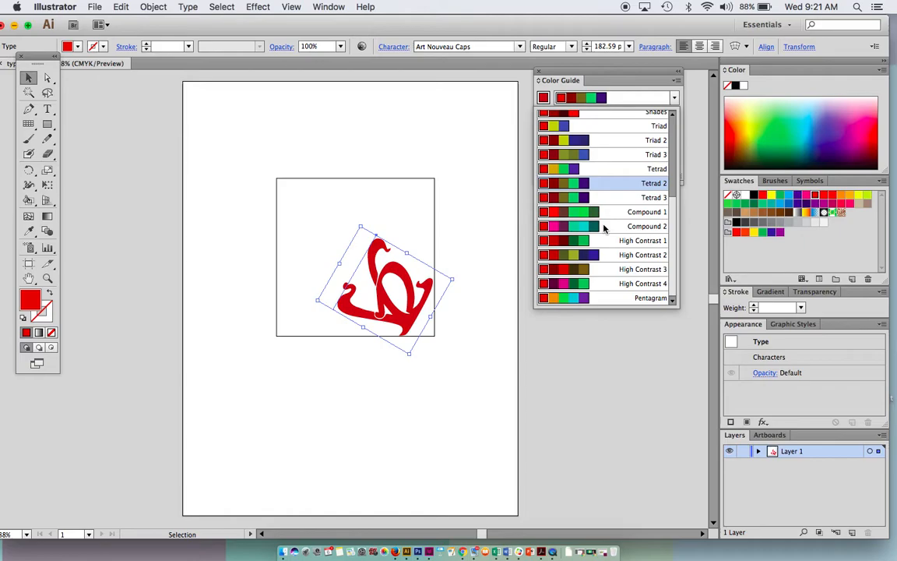
{"action": "scroll", "coordinate": [605, 228], "scroll_direction": "up", "scroll_amount": 3}
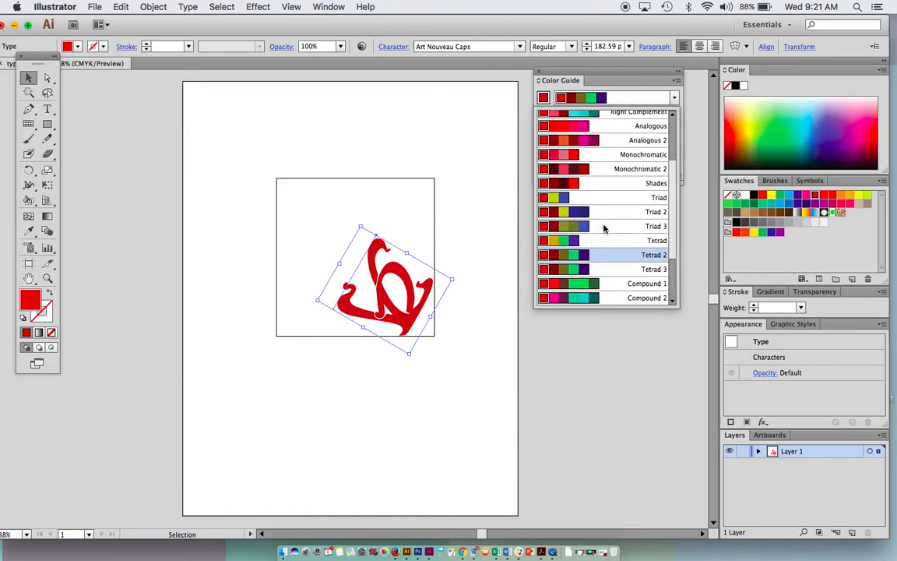
{"action": "left_click", "coordinate": [594, 140]}
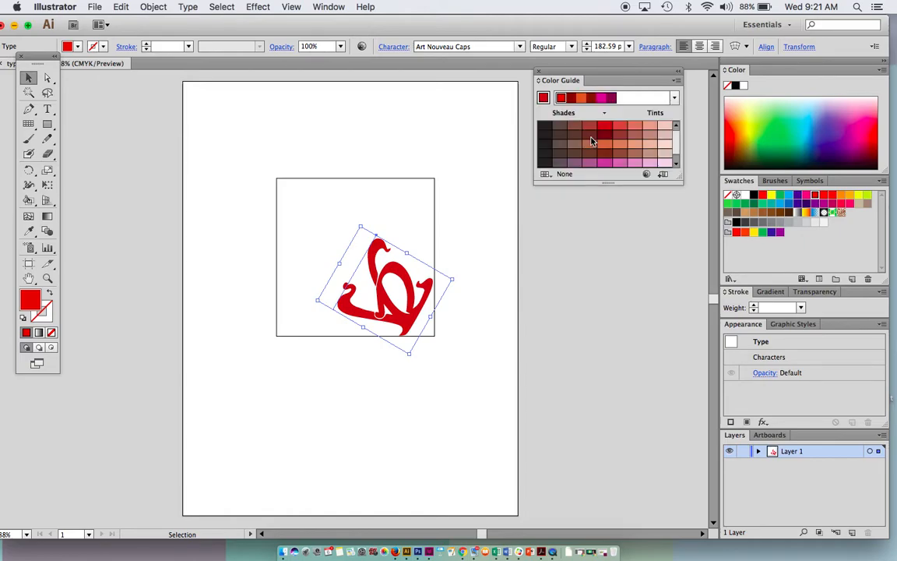
{"action": "left_click_drag", "start_coordinate": [680, 183], "coordinate": [685, 272]}
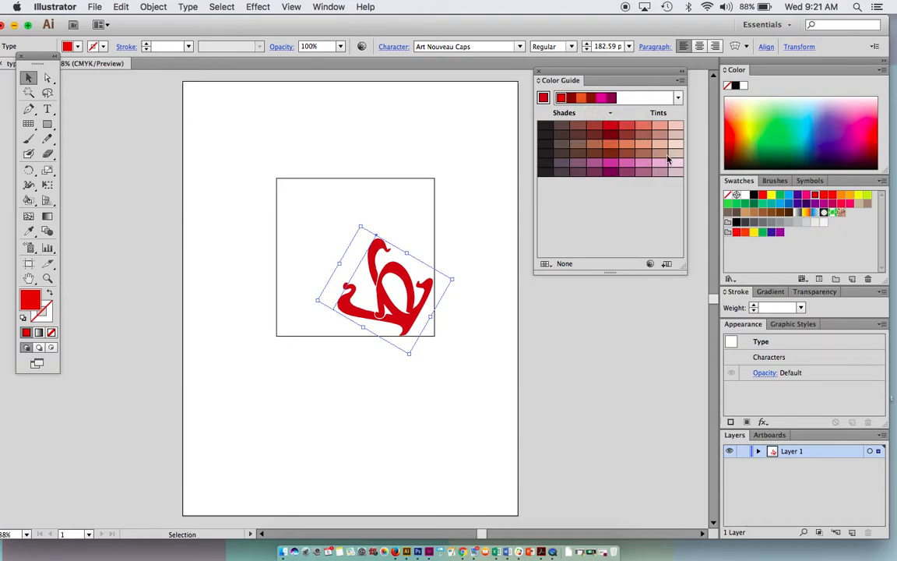
Add six Color Guide harmony colours to the Swatches, including an orange, a red, a magenta and a dark brown.
{"action": "left_click_drag", "start_coordinate": [611, 144], "coordinate": [762, 266]}
{"action": "left_click_drag", "start_coordinate": [762, 267], "coordinate": [764, 263]}
{"action": "left_click_drag", "start_coordinate": [610, 126], "coordinate": [859, 212]}
{"action": "left_click_drag", "start_coordinate": [596, 159], "coordinate": [867, 226]}
{"action": "left_click_drag", "start_coordinate": [561, 153], "coordinate": [856, 223]}
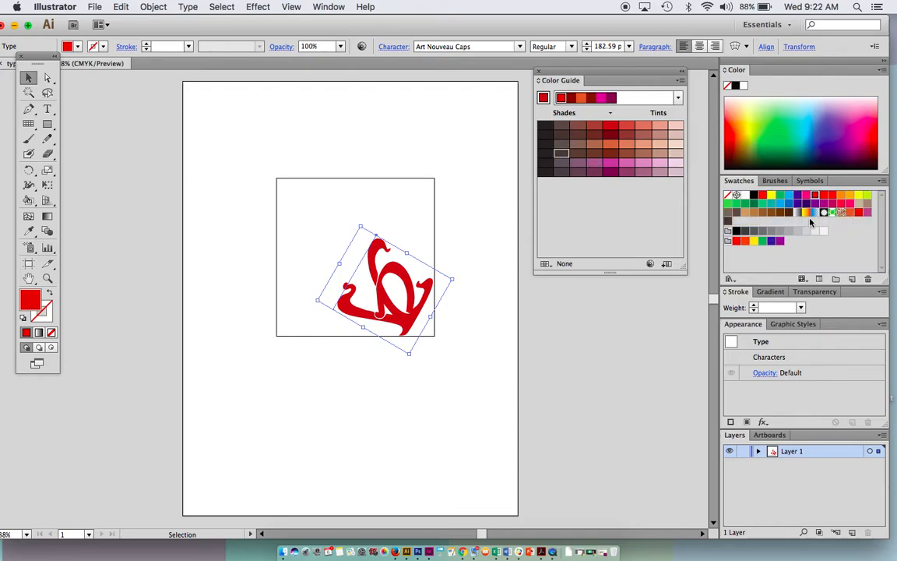
{"action": "left_click_drag", "start_coordinate": [580, 145], "coordinate": [747, 223]}
{"action": "left_click_drag", "start_coordinate": [661, 140], "coordinate": [748, 226]}
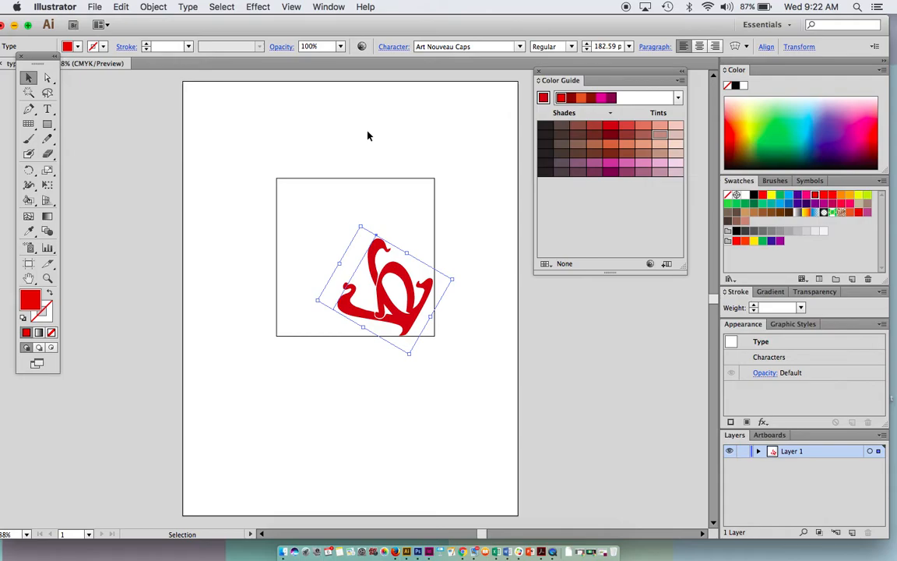
Add a letter N as point type, scale it up to about 126.75 pt and place it above the square.
{"action": "left_click", "coordinate": [47, 109]}
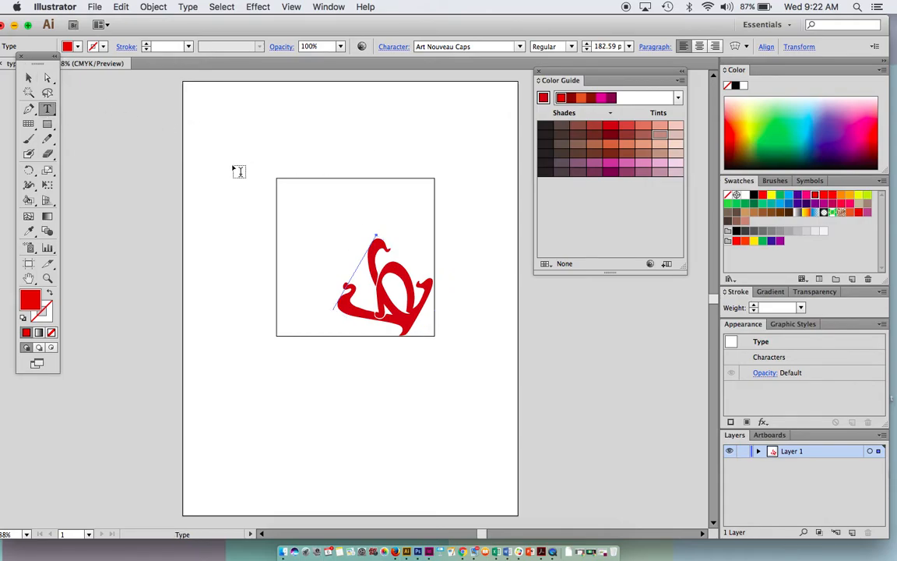
{"action": "left_click", "coordinate": [250, 243]}
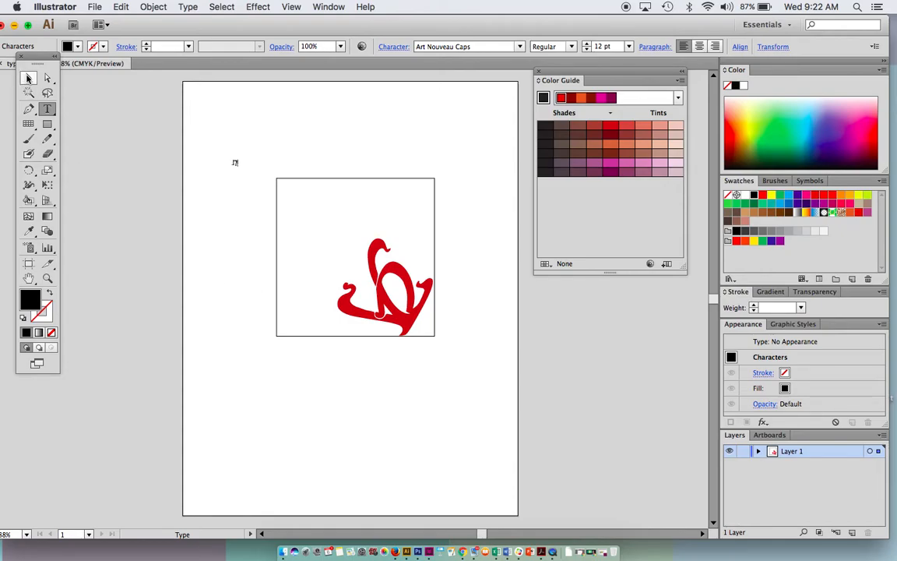
{"action": "key", "text": "Escape"}
{"action": "left_click_drag", "start_coordinate": [244, 169], "coordinate": [315, 247]}
{"action": "left_click_drag", "start_coordinate": [299, 205], "coordinate": [312, 124]}
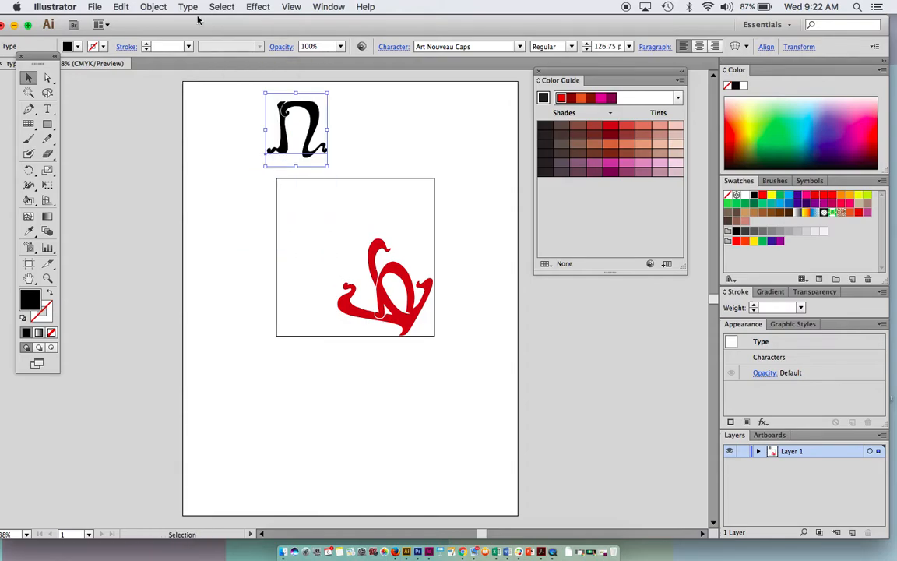
Change the letter N's font to Ariq, move it into the square and scale it down to about 84.77 pt.
{"action": "left_click", "coordinate": [187, 7]}
{"action": "mouse_move", "coordinate": [194, 21]}
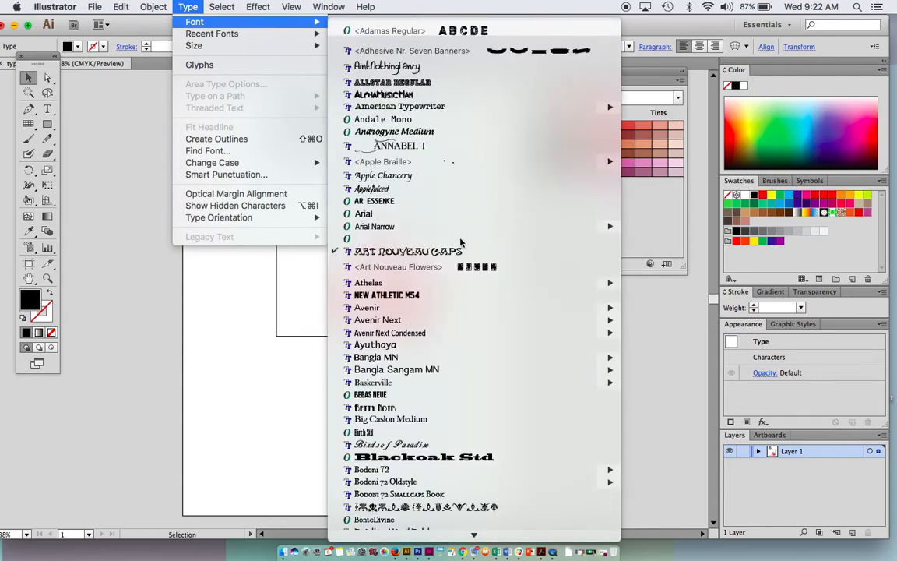
{"action": "left_click", "coordinate": [460, 241]}
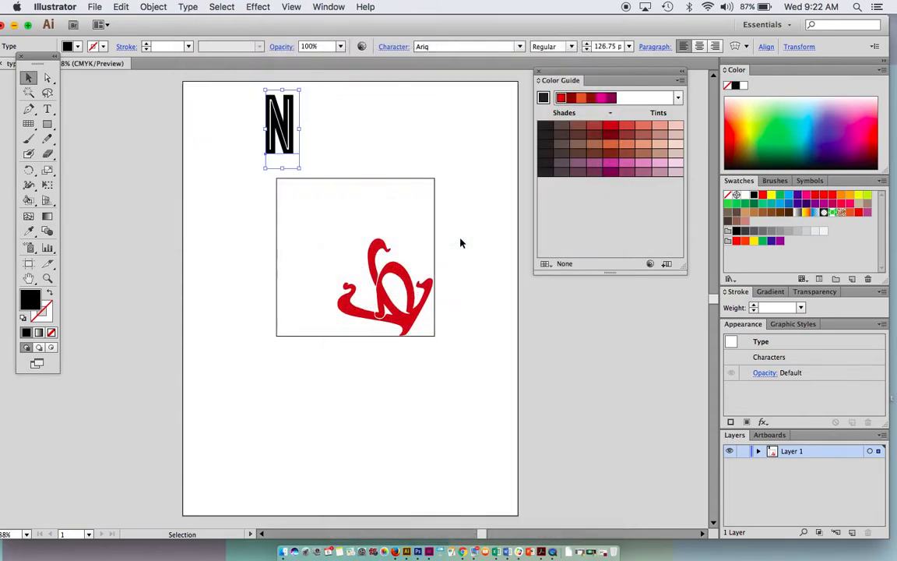
{"action": "left_click_drag", "start_coordinate": [289, 120], "coordinate": [343, 221]}
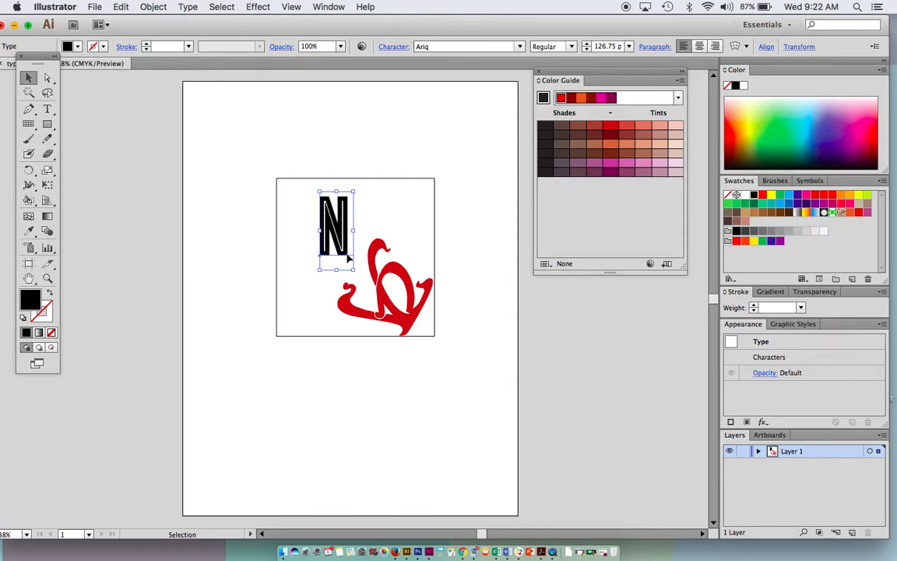
{"action": "left_click_drag", "start_coordinate": [354, 269], "coordinate": [327, 225]}
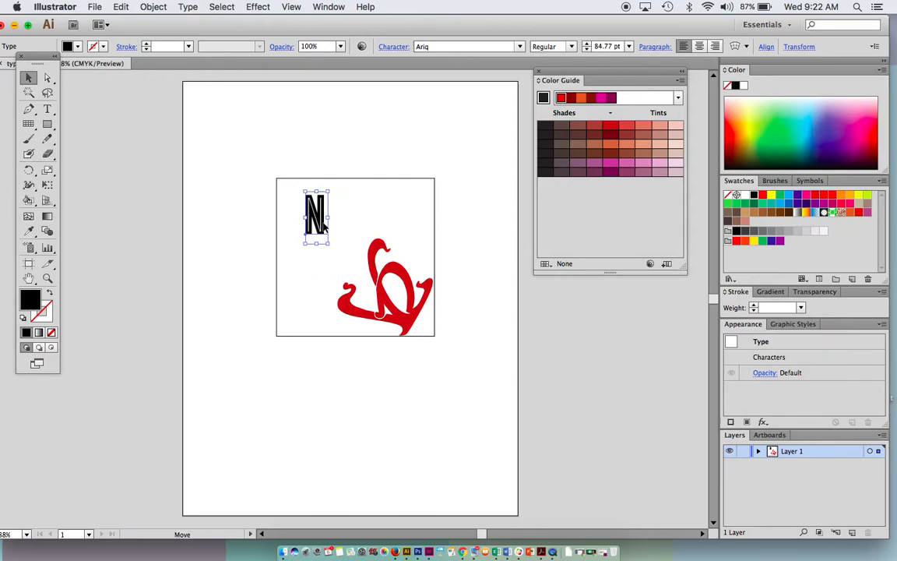
Extend the single N into the text NNNN.
{"action": "left_click", "coordinate": [48, 110]}
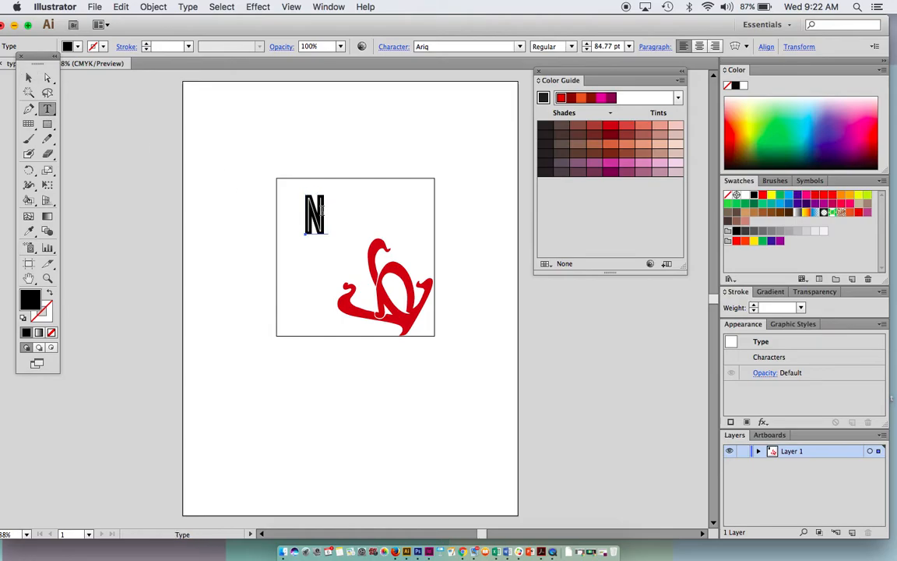
{"action": "left_click", "coordinate": [325, 215]}
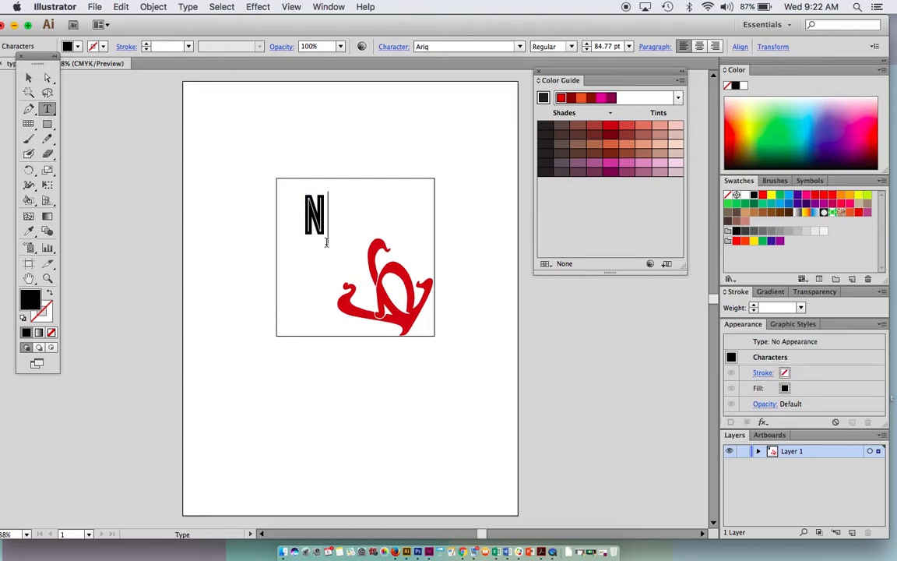
{"action": "type", "text": "NNNN"}
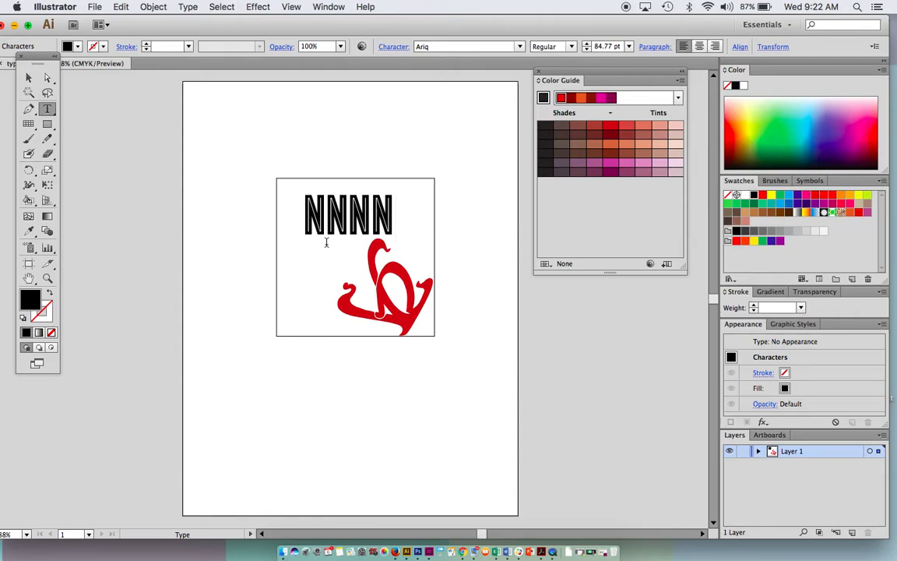
{"action": "left_click", "coordinate": [28, 78]}
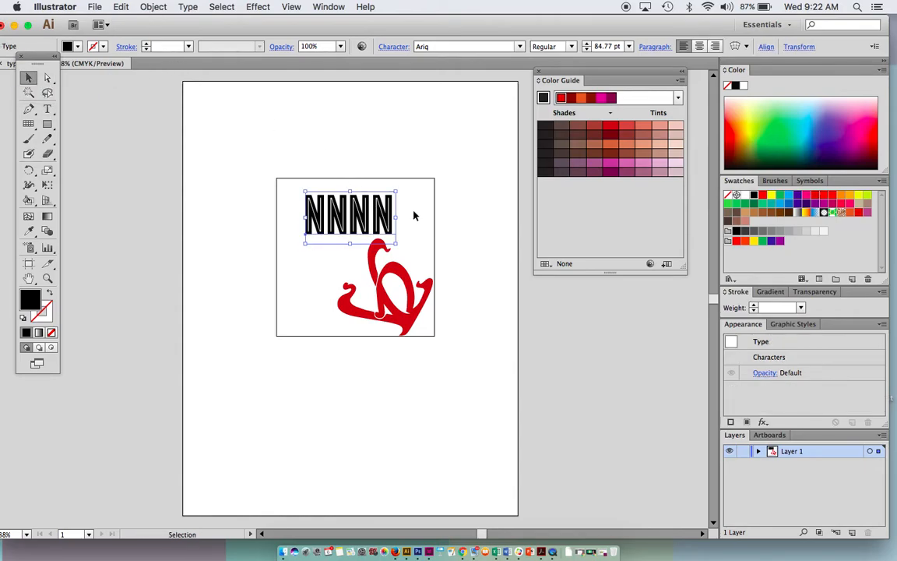
Fill the NNNN text with the magenta swatch and rotate it into an upward diagonal just above and beside the red A.
{"action": "left_click", "coordinate": [867, 214]}
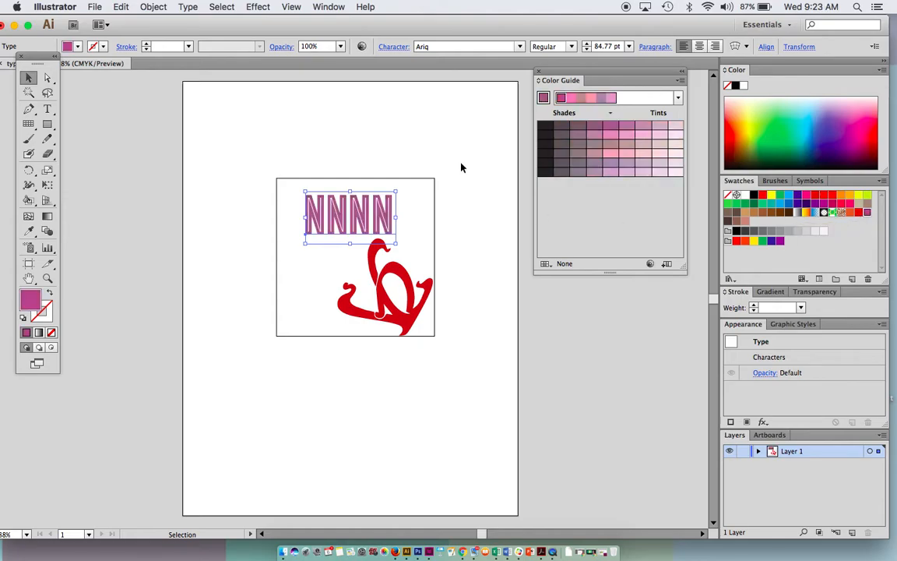
{"action": "left_click_drag", "start_coordinate": [402, 190], "coordinate": [371, 165]}
{"action": "left_click_drag", "start_coordinate": [357, 201], "coordinate": [349, 222]}
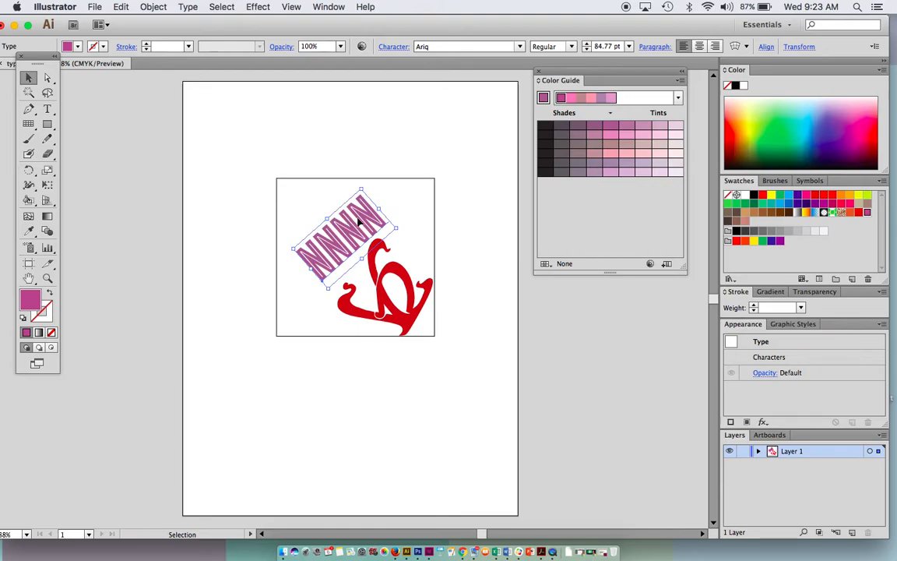
{"action": "left_click", "coordinate": [476, 372]}
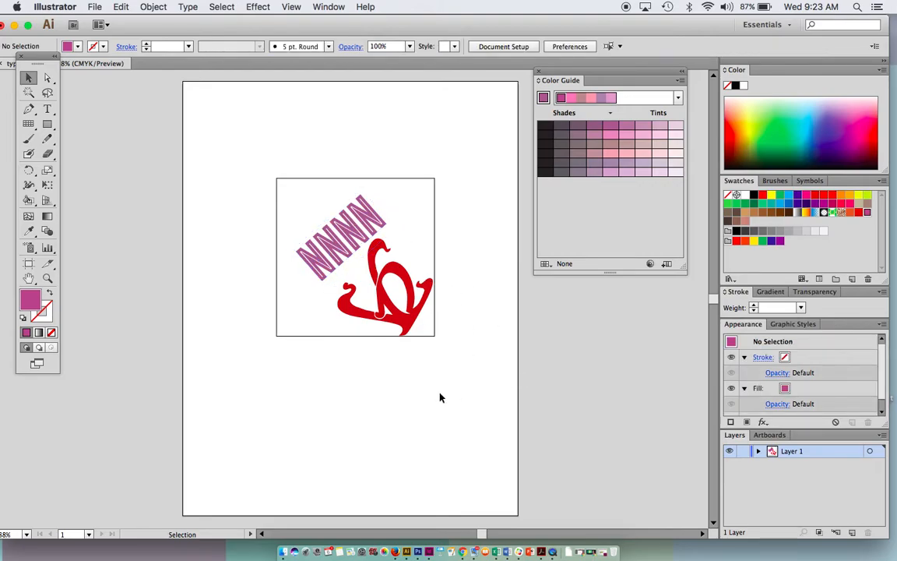
Add a letter H as point type outside the square and scale it up to about 219 pt.
{"action": "left_click", "coordinate": [46, 109]}
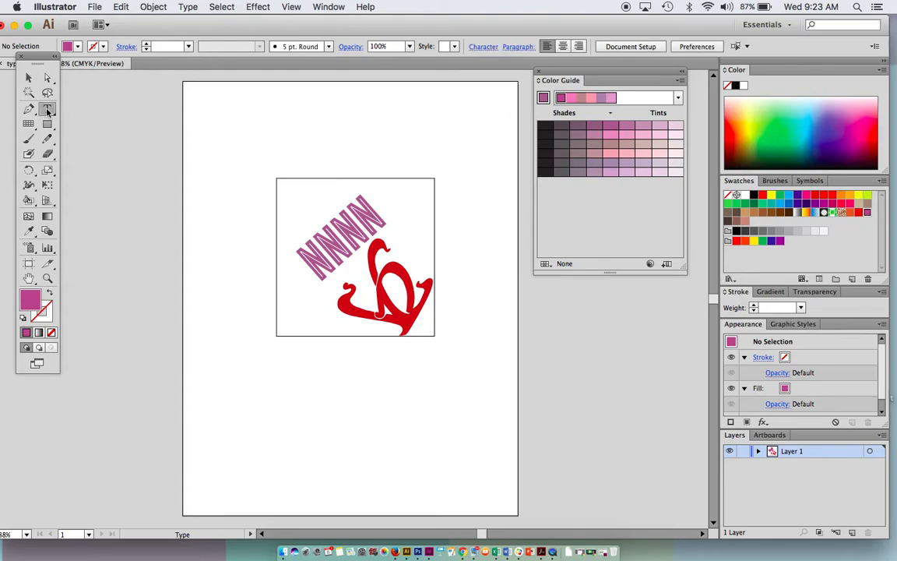
{"action": "left_click", "coordinate": [210, 187]}
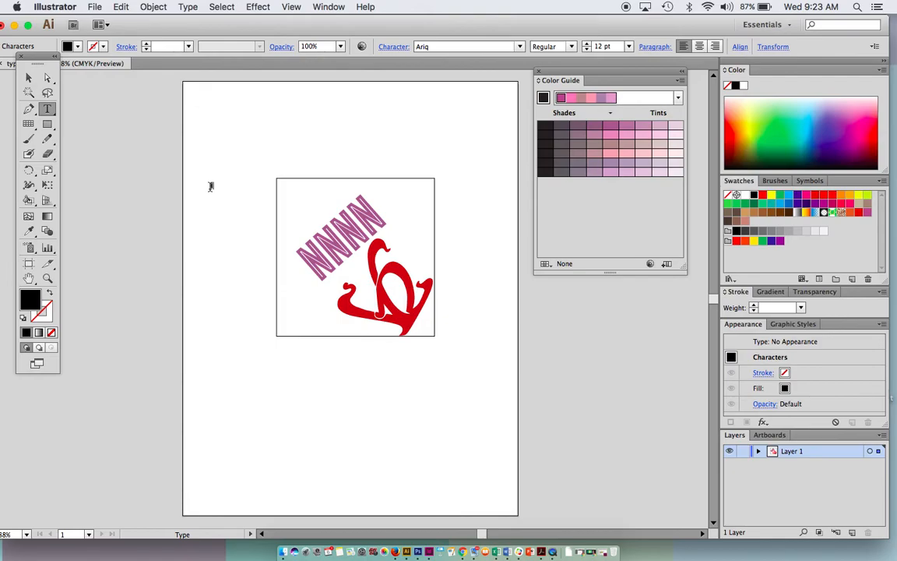
{"action": "left_click", "coordinate": [28, 77]}
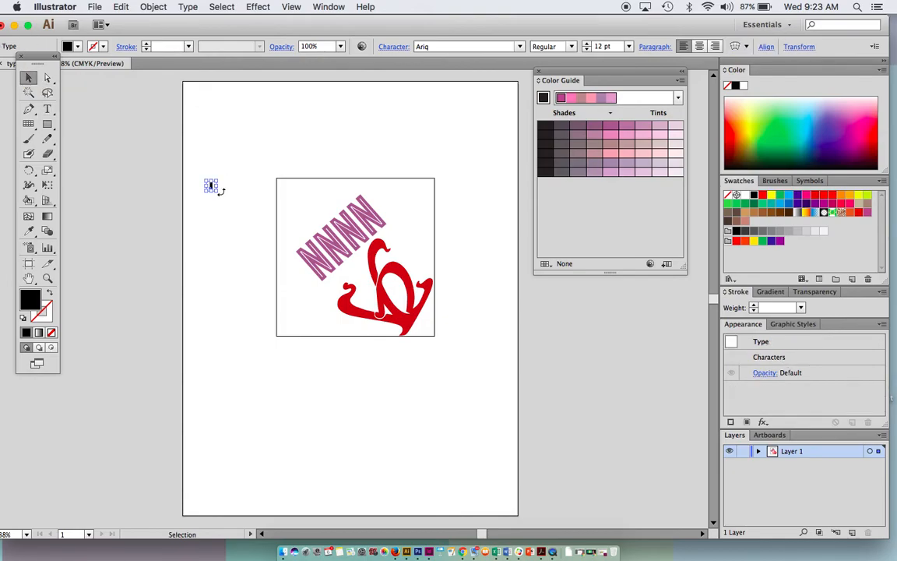
{"action": "mouse_move", "coordinate": [218, 192]}
{"action": "left_mouse_down"}
{"action": "mouse_move", "coordinate": [292, 267]}
{"action": "mouse_move", "coordinate": [389, 393]}
{"action": "mouse_move", "coordinate": [210, 181]}
{"action": "left_mouse_up"}
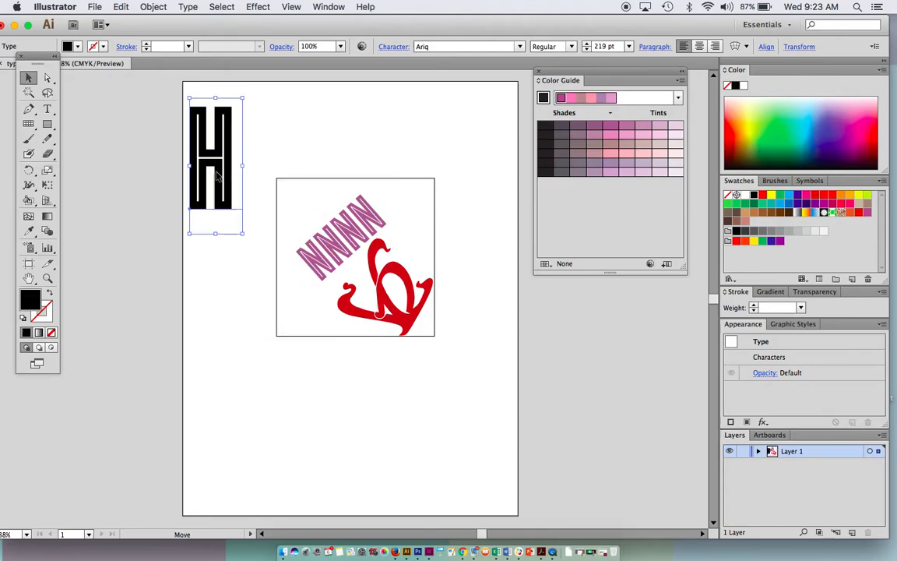
Change the letter H's font to Jack's Candlestick Regular.
{"action": "left_click", "coordinate": [192, 6]}
{"action": "mouse_move", "coordinate": [194, 21]}
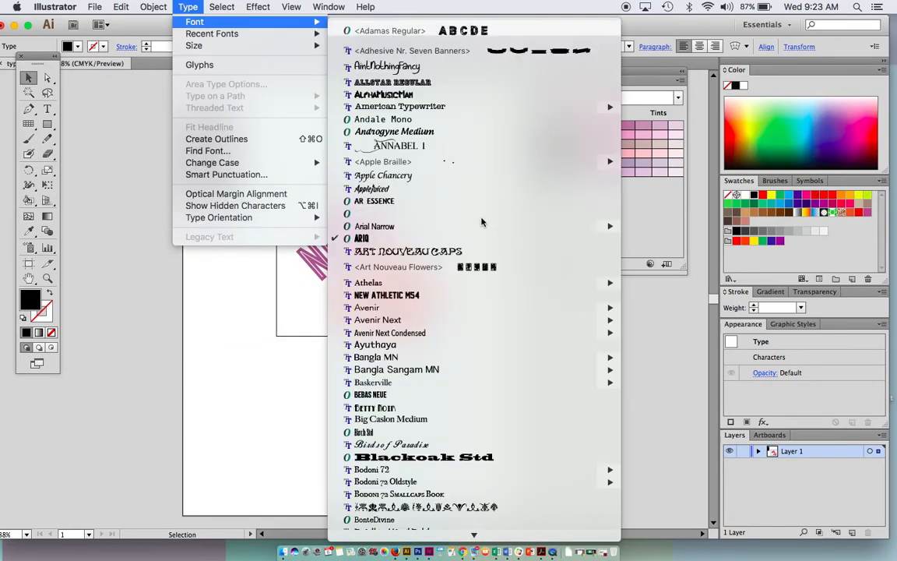
{"action": "scroll", "coordinate": [469, 356], "scroll_direction": "down", "scroll_amount": 3}
{"action": "scroll", "coordinate": [468, 355], "scroll_direction": "down", "scroll_amount": 2}
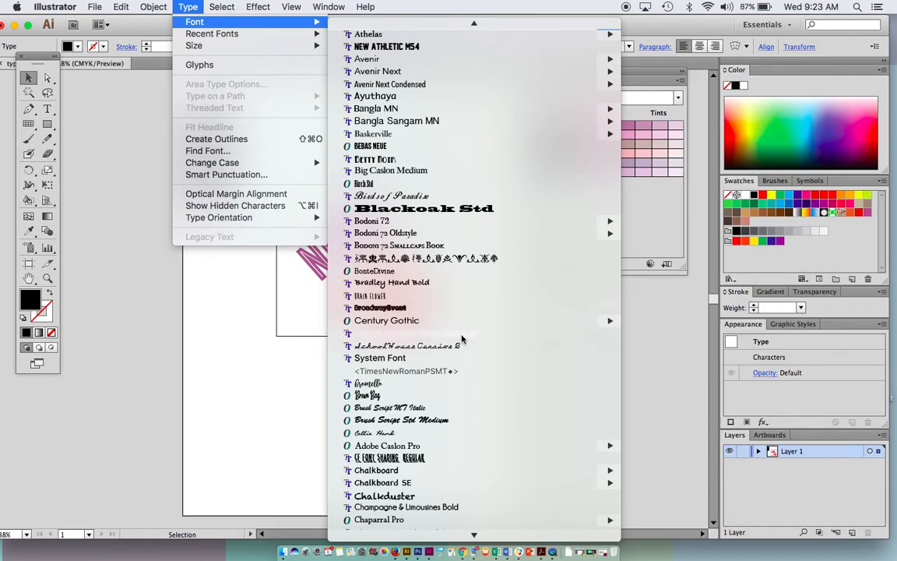
{"action": "left_click", "coordinate": [462, 335]}
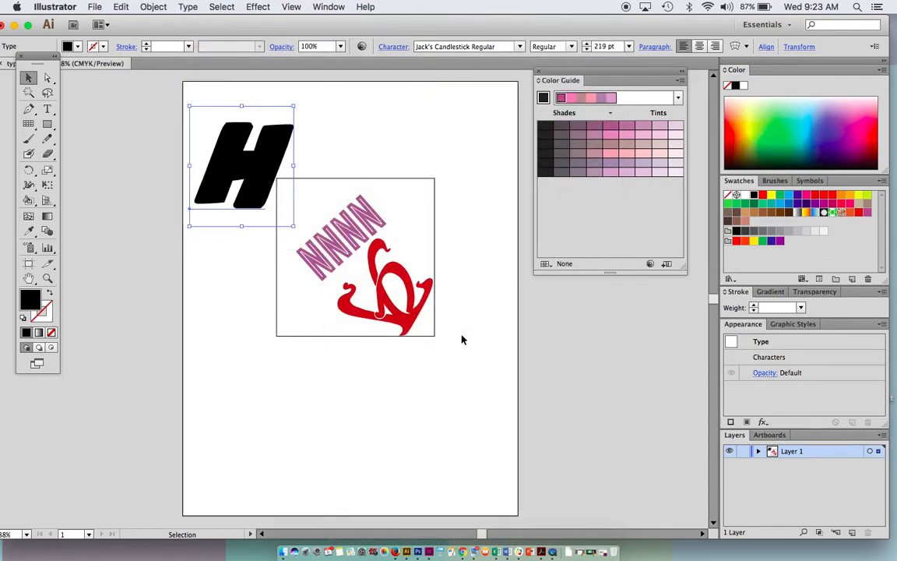
Fill the letter H with the orange swatch C=17 M=69 Y=77 K=3 and set its opacity to 50%.
{"action": "left_click", "coordinate": [851, 215]}
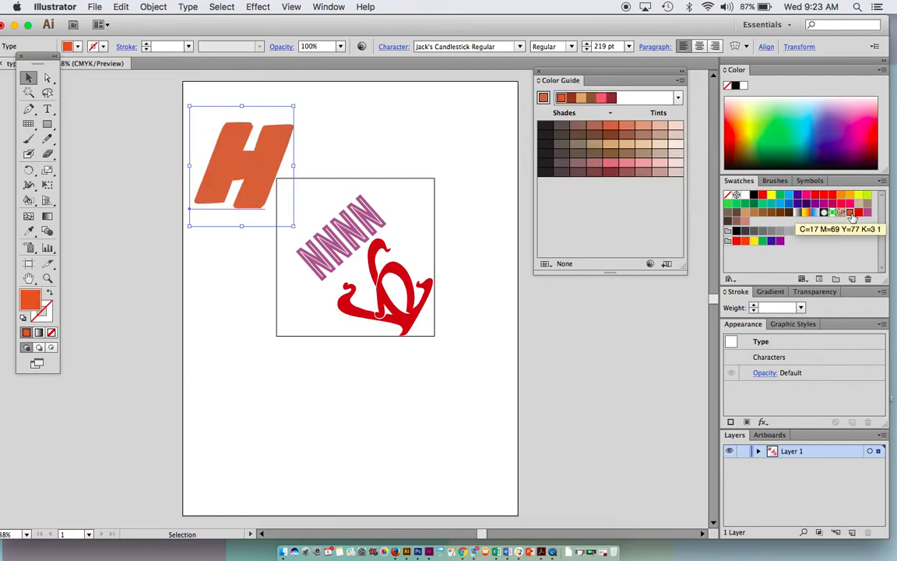
{"action": "left_click", "coordinate": [812, 293]}
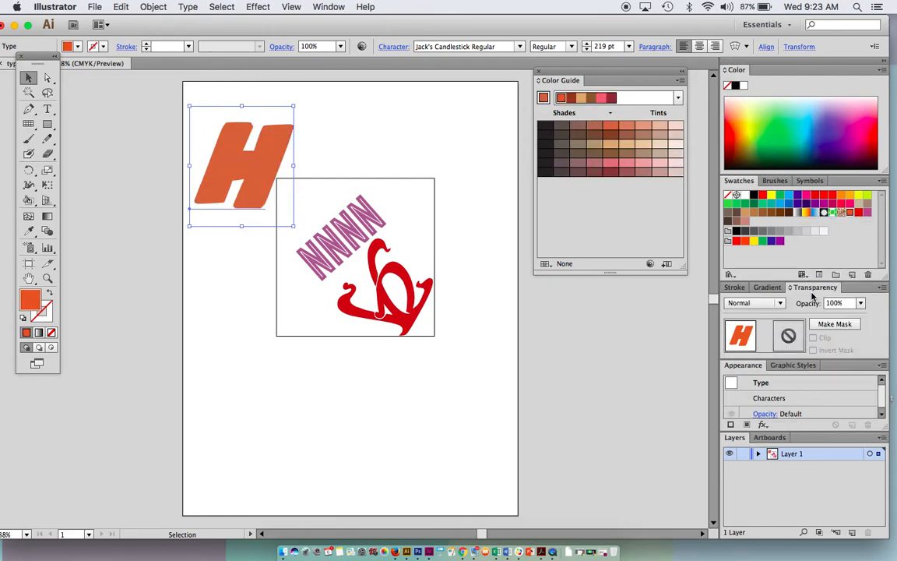
{"action": "left_click", "coordinate": [861, 303]}
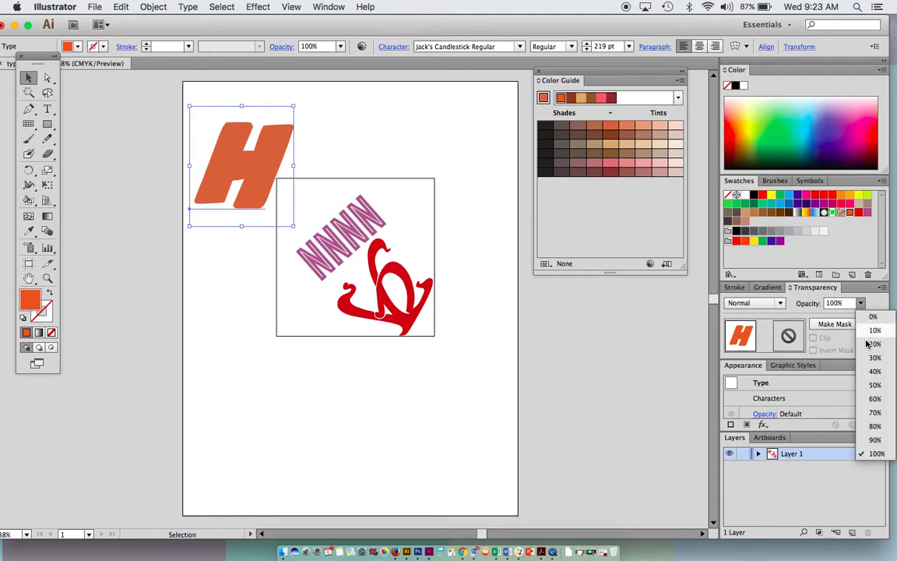
{"action": "left_click", "coordinate": [873, 385]}
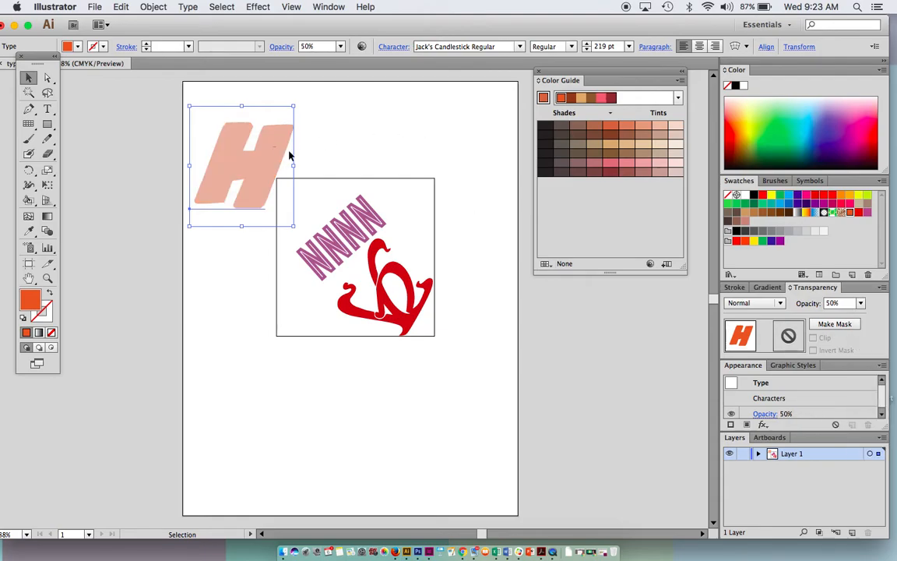
{"action": "left_click", "coordinate": [382, 209]}
{"action": "left_click", "coordinate": [263, 96]}
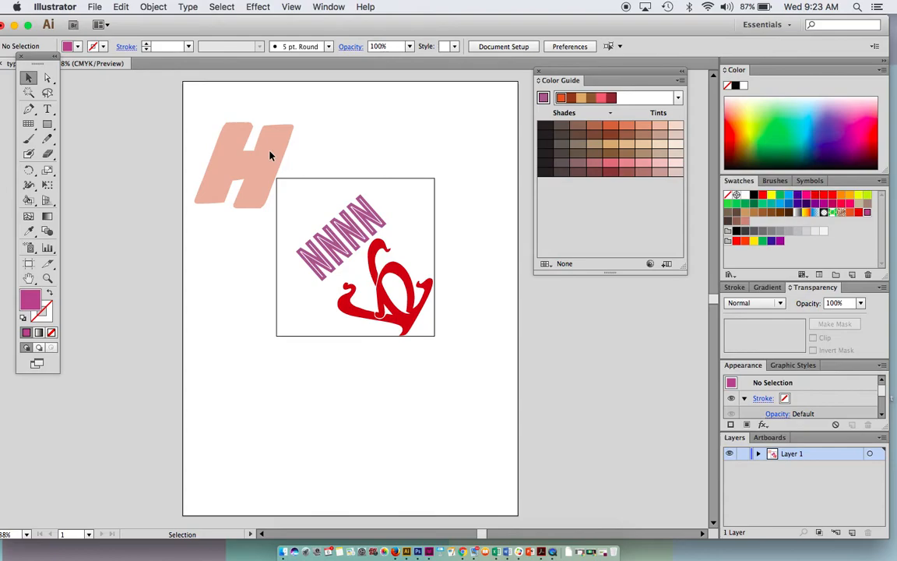
Move the H over the A and NNNN, enlarge it to about 262.09 pt and let it overhang the square's right edge.
{"action": "left_click", "coordinate": [221, 175]}
{"action": "left_click_drag", "start_coordinate": [220, 180], "coordinate": [382, 271]}
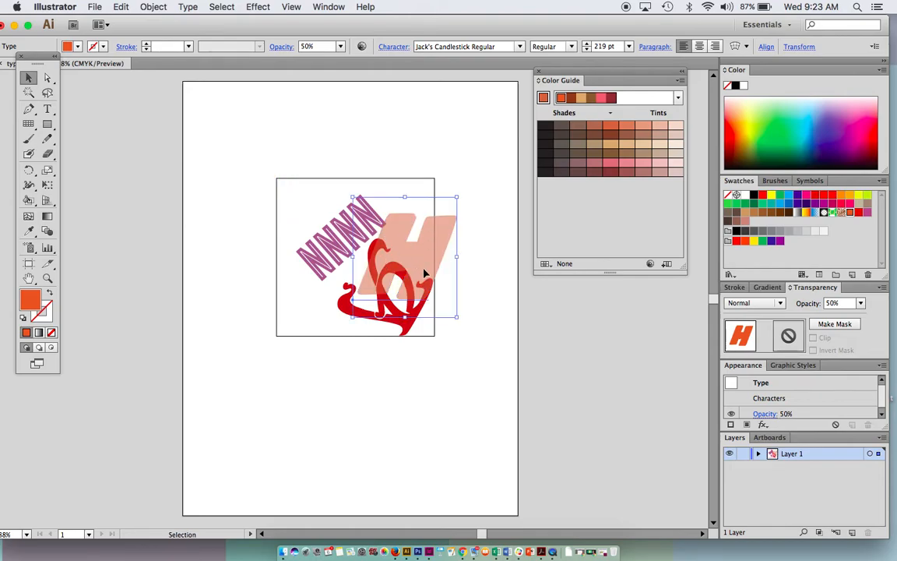
{"action": "left_click_drag", "start_coordinate": [424, 272], "coordinate": [411, 256]}
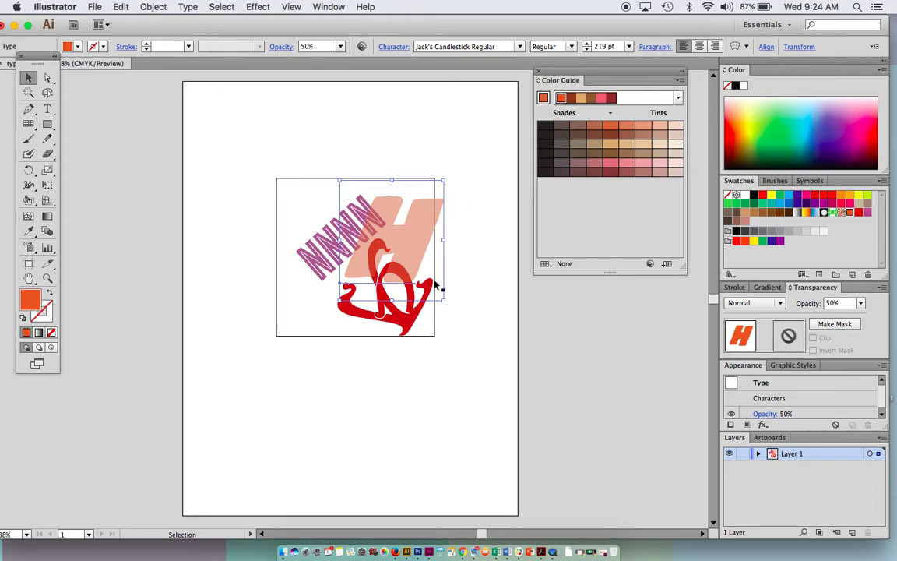
{"action": "left_click_drag", "start_coordinate": [340, 300], "coordinate": [318, 324]}
{"action": "left_click_drag", "start_coordinate": [409, 244], "coordinate": [421, 234]}
{"action": "left_click", "coordinate": [452, 184]}
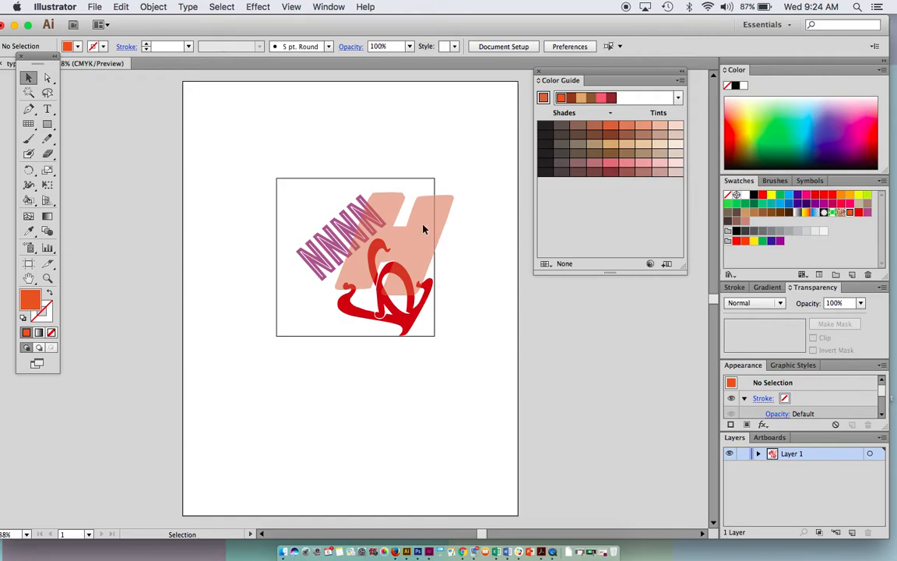
Convert the letter H to outlines.
{"action": "left_click", "coordinate": [346, 282]}
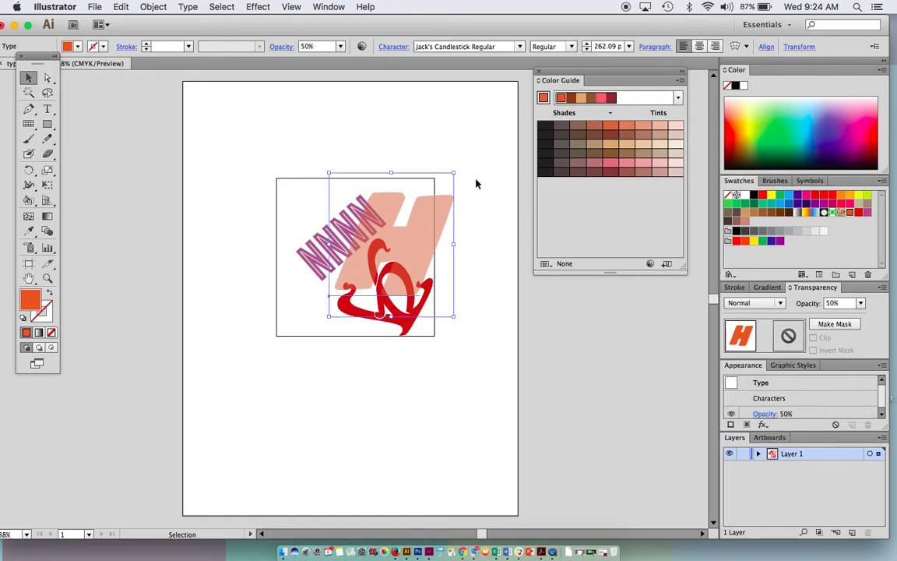
{"action": "left_click", "coordinate": [188, 6]}
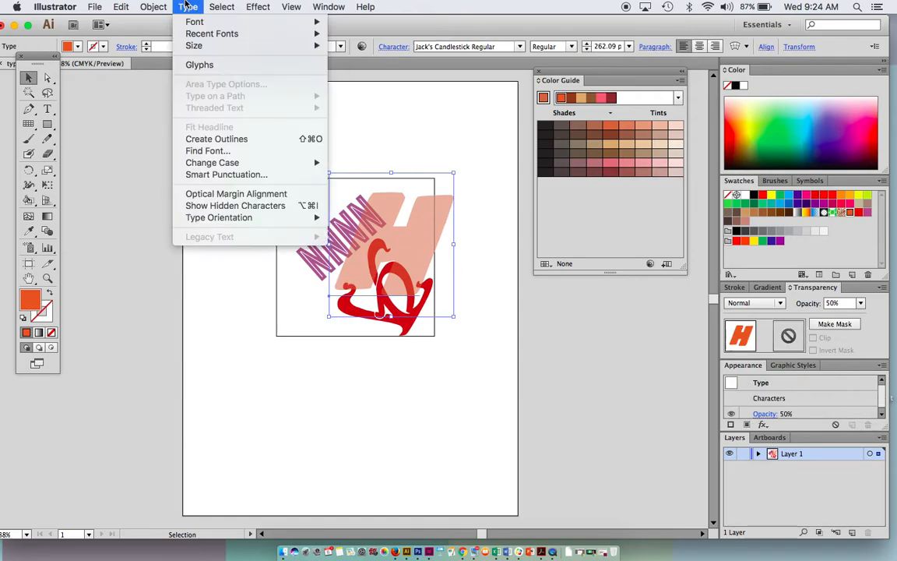
{"action": "left_click", "coordinate": [208, 141]}
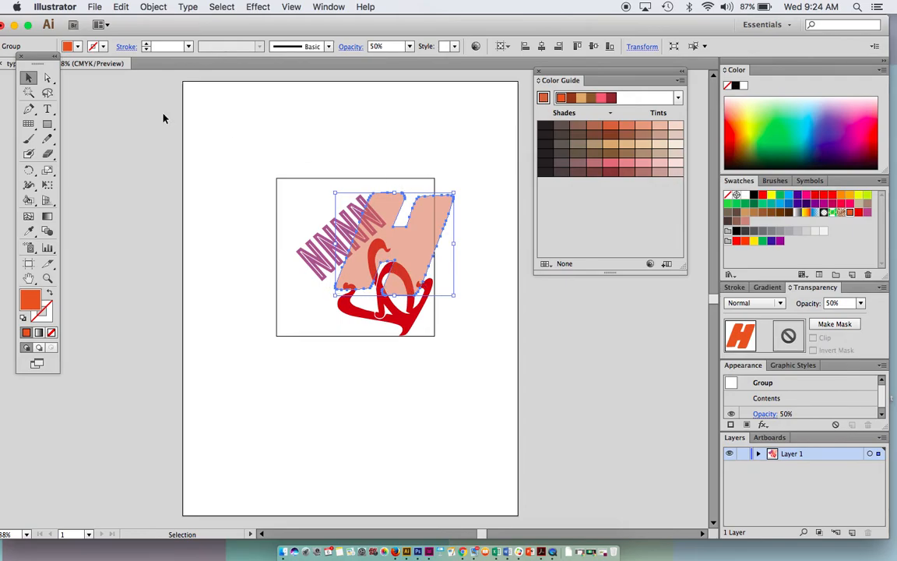
Draw a rectangle aligned with the square's right edge that covers the overhanging part of the H.
{"action": "left_click", "coordinate": [47, 123]}
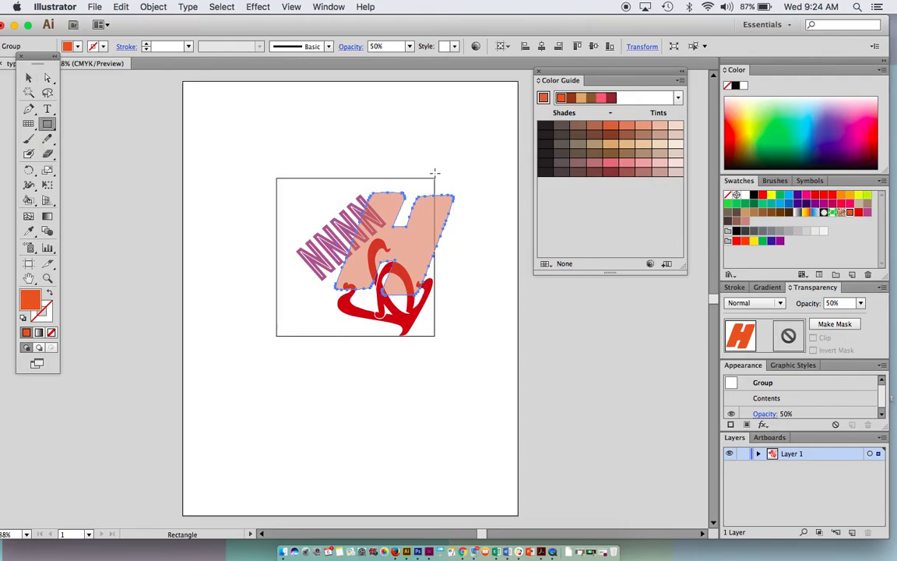
{"action": "mouse_move", "coordinate": [434, 175]}
{"action": "left_mouse_down"}
{"action": "mouse_move", "coordinate": [436, 236]}
{"action": "mouse_move", "coordinate": [476, 291]}
{"action": "left_mouse_up"}
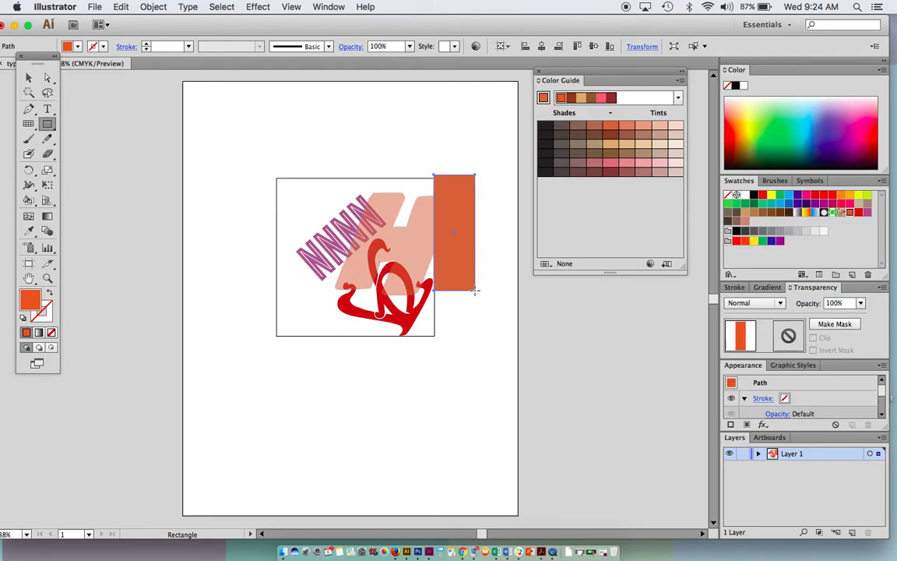
{"action": "left_click", "coordinate": [30, 77]}
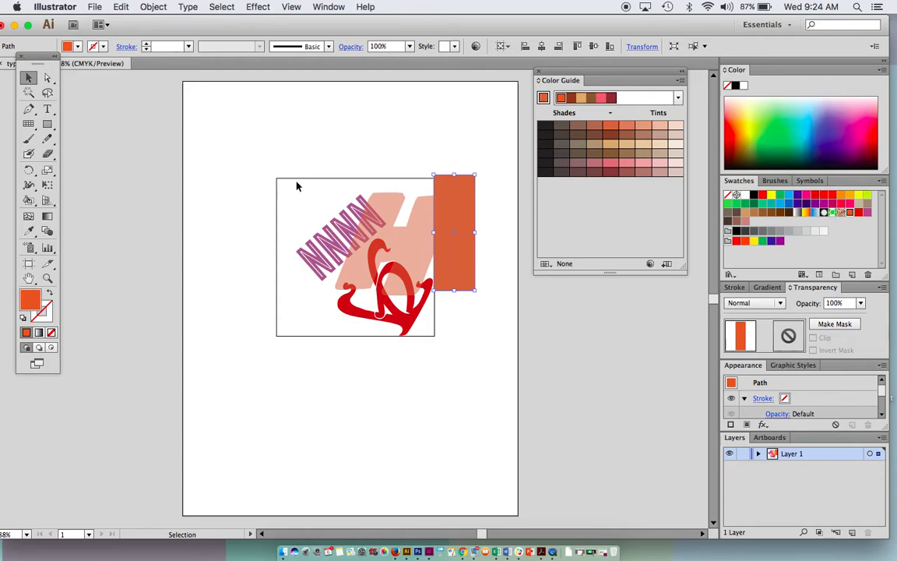
Trim the overhanging part of the H by subtracting the covering rectangle from it with Pathfinder's Minus Front.
{"action": "left_click", "coordinate": [413, 253], "text": "shift"}
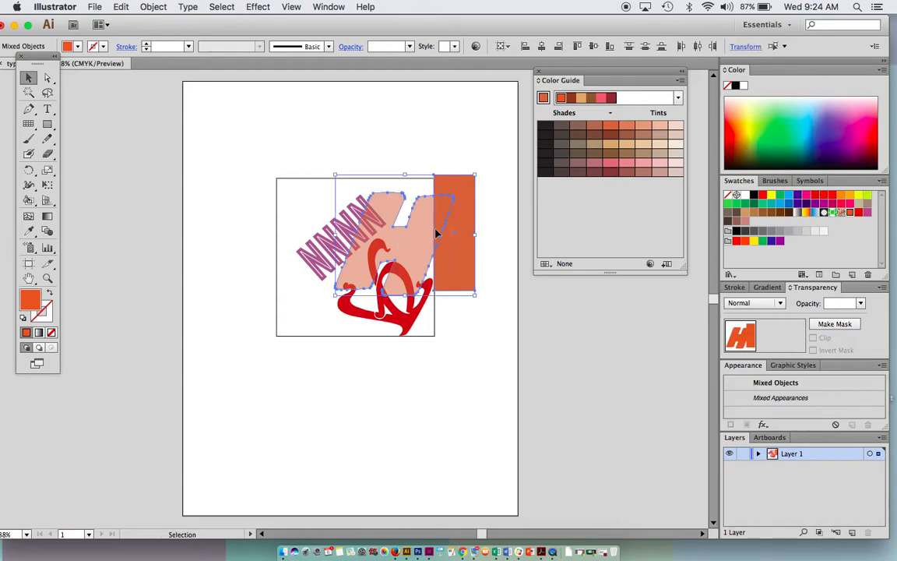
{"action": "left_click", "coordinate": [329, 7]}
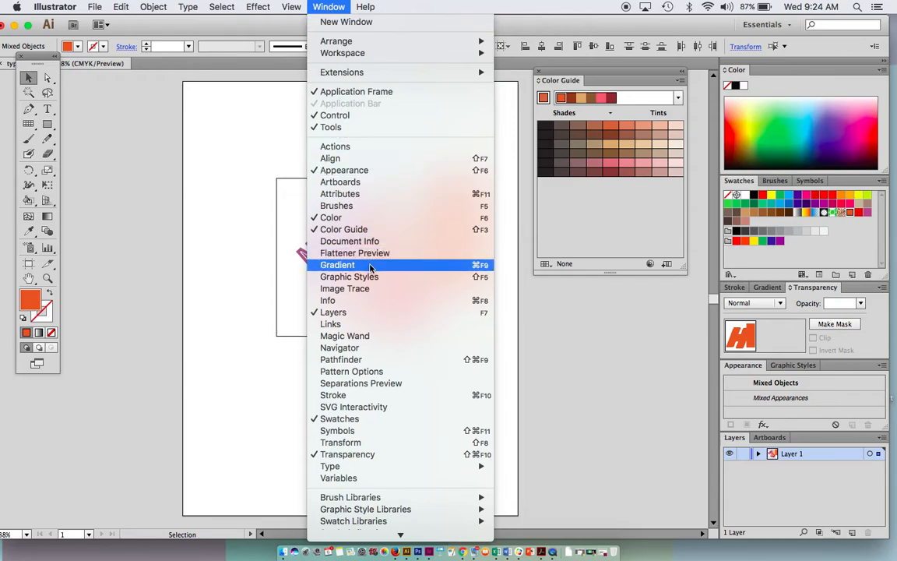
{"action": "left_click", "coordinate": [366, 362]}
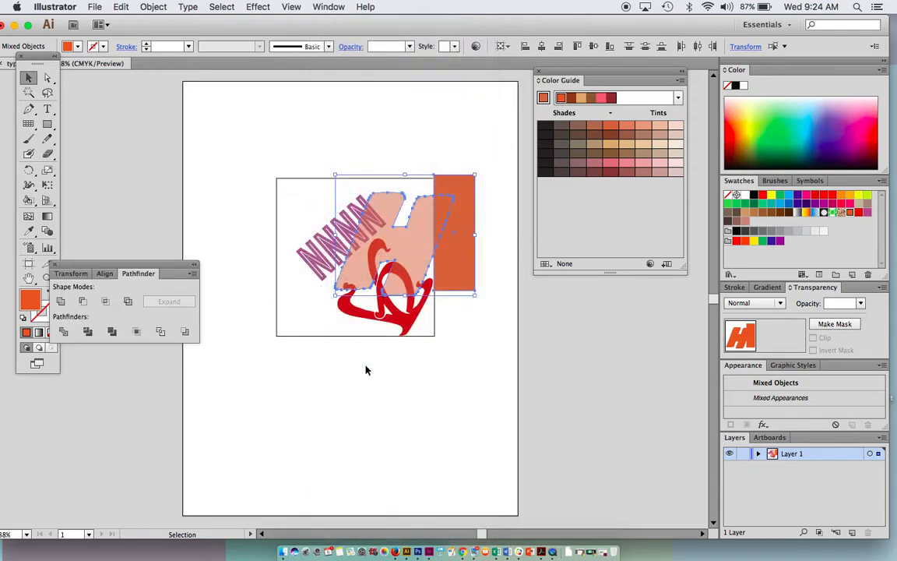
{"action": "left_click", "coordinate": [84, 302]}
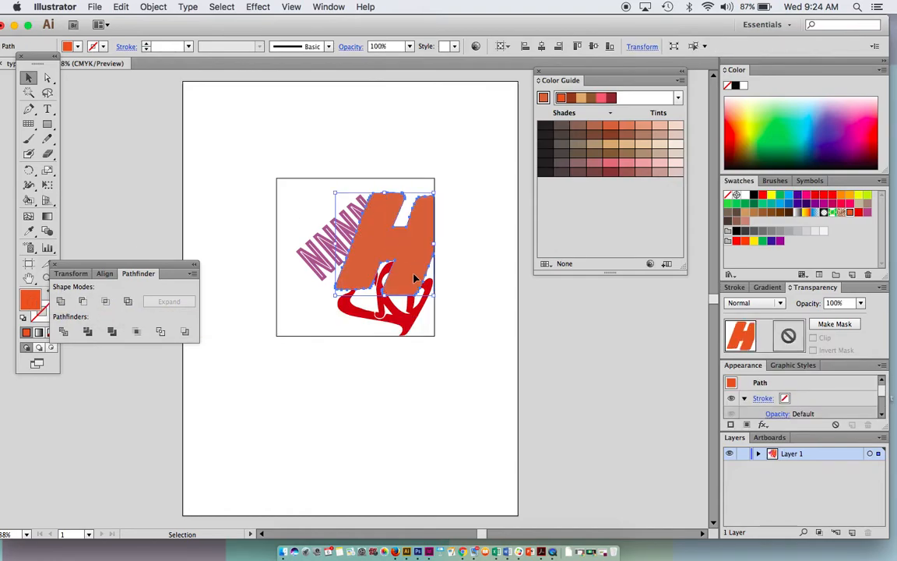
Set the trimmed H's opacity to 50% and deselect it.
{"action": "left_click", "coordinate": [862, 303]}
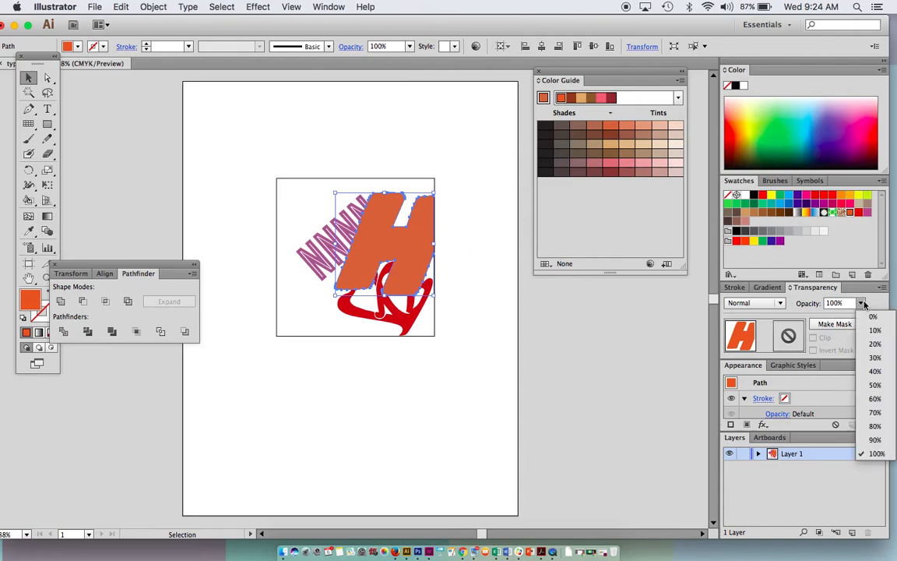
{"action": "left_click", "coordinate": [868, 384]}
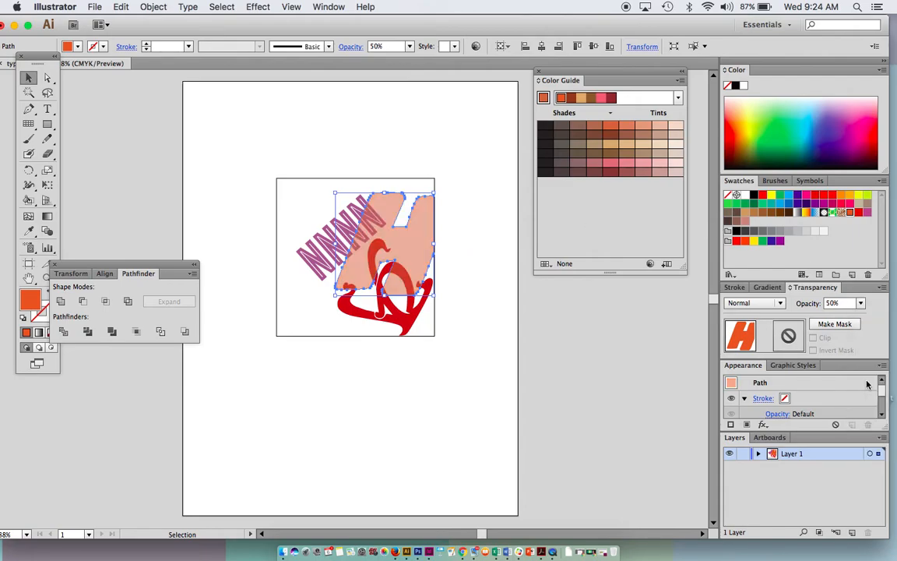
{"action": "left_click", "coordinate": [471, 248]}
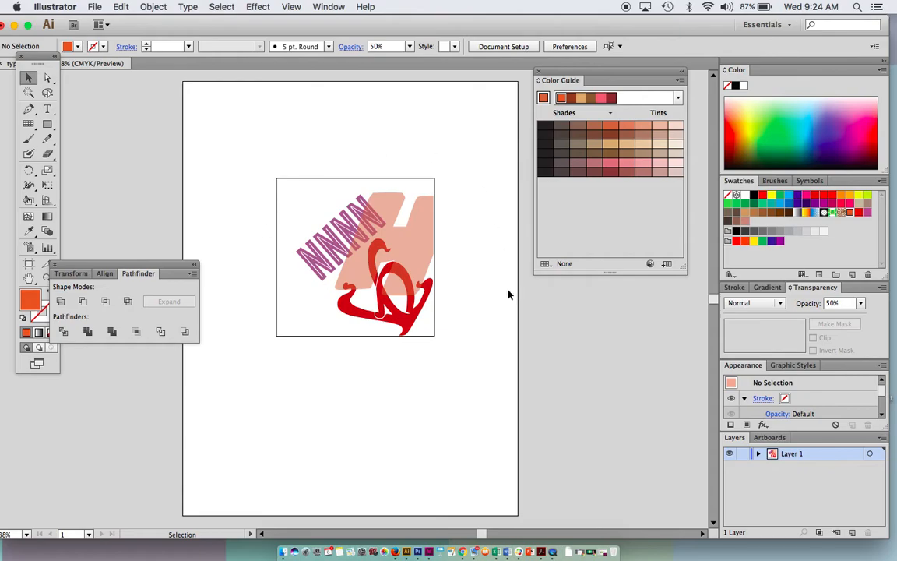
{"action": "left_click", "coordinate": [427, 219]}
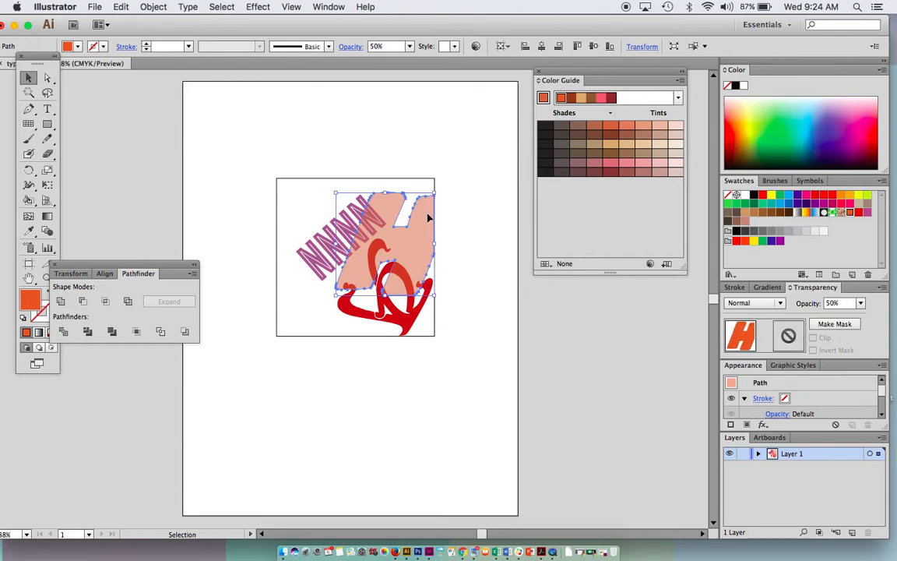
{"action": "left_click", "coordinate": [497, 227]}
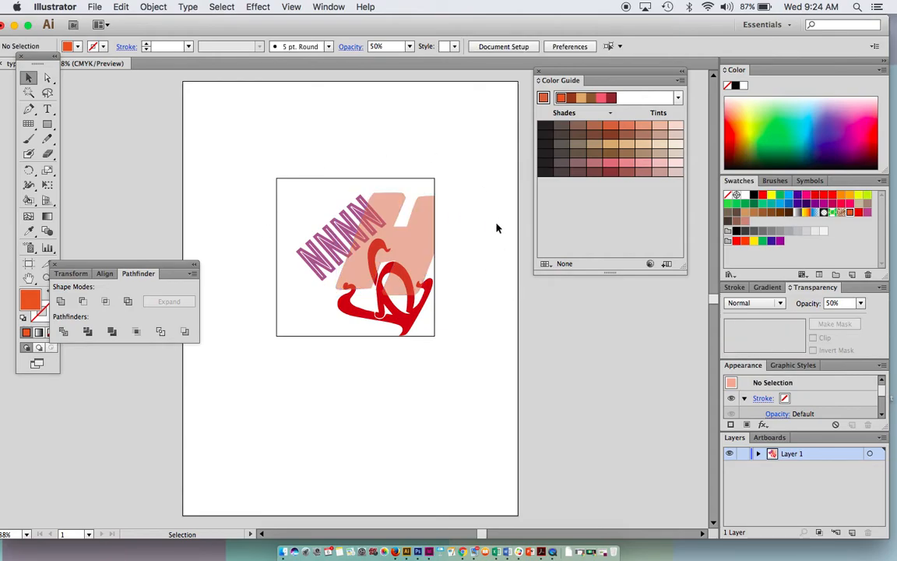
Add a letter A in Jack's Candlestick Regular above the square, enlarge it to 132 pt and rotate it counterclockwise.
{"action": "left_click", "coordinate": [47, 108]}
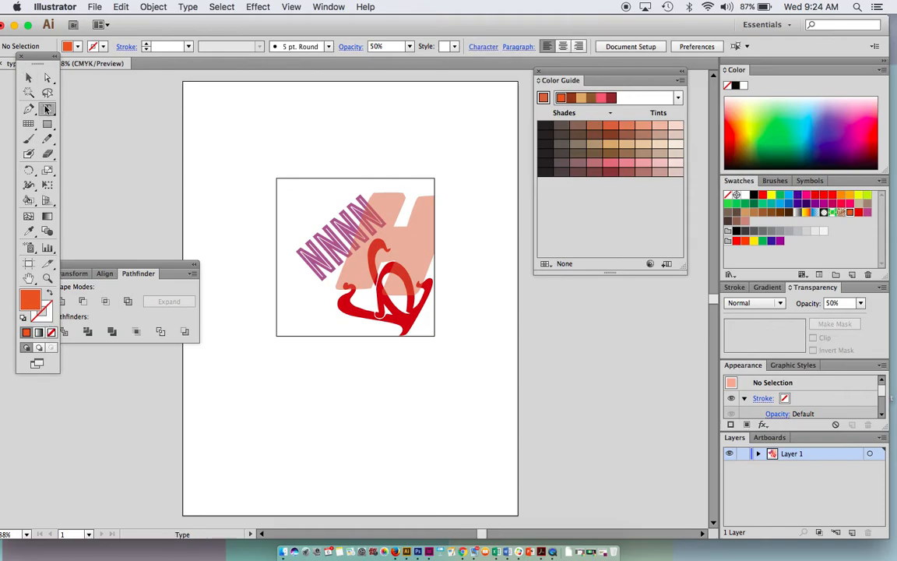
{"action": "left_click", "coordinate": [235, 122]}
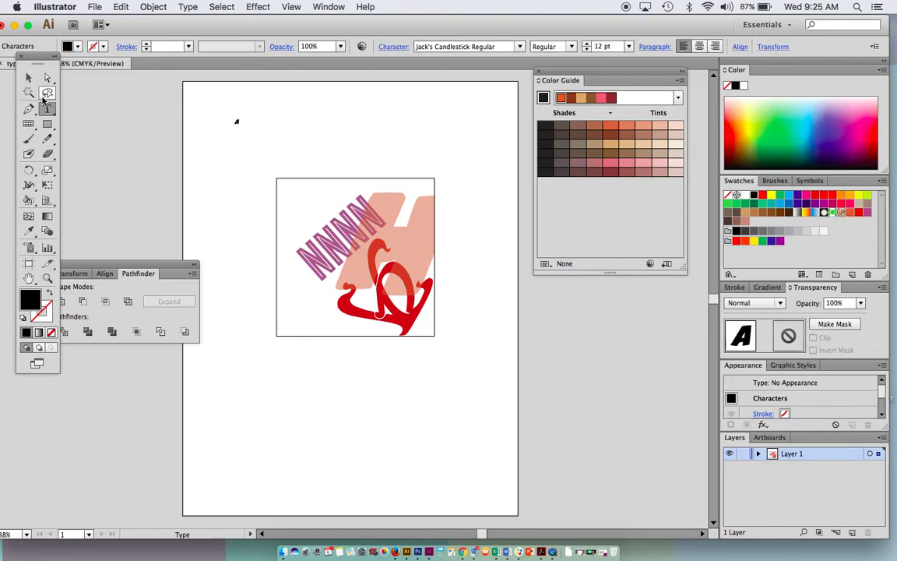
{"action": "left_click", "coordinate": [27, 78]}
{"action": "left_click_drag", "start_coordinate": [244, 127], "coordinate": [314, 207]}
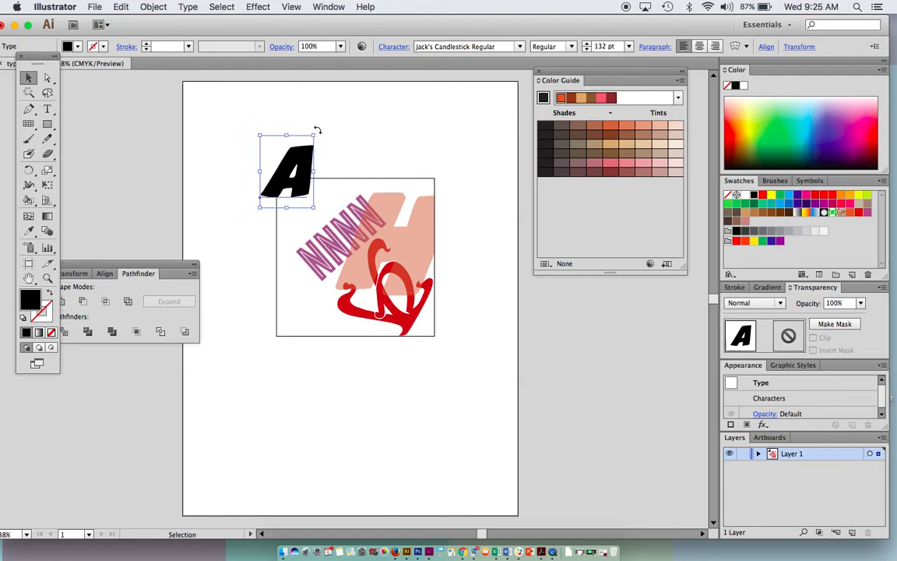
{"action": "left_click_drag", "start_coordinate": [317, 130], "coordinate": [257, 117]}
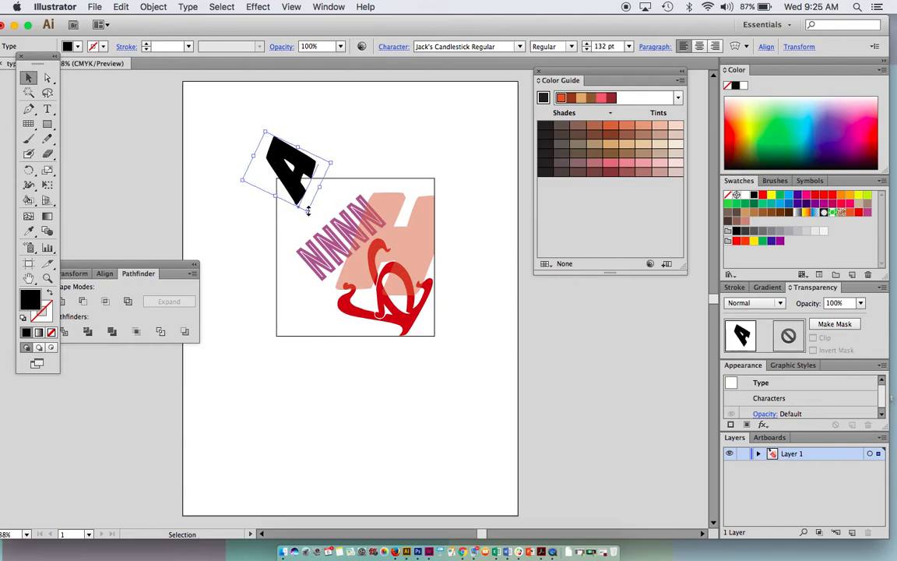
Enlarge the rotated A to about 242.75 pt and place it over the NNNN in the square's upper-left corner.
{"action": "left_click", "coordinate": [328, 271]}
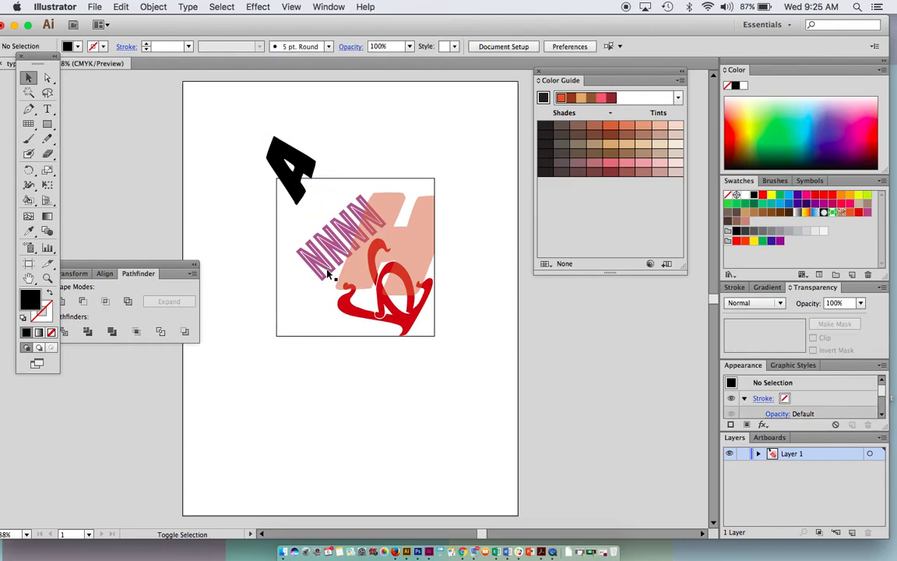
{"action": "left_click", "coordinate": [280, 180]}
{"action": "left_click_drag", "start_coordinate": [308, 212], "coordinate": [343, 274]}
{"action": "left_click_drag", "start_coordinate": [317, 233], "coordinate": [326, 268]}
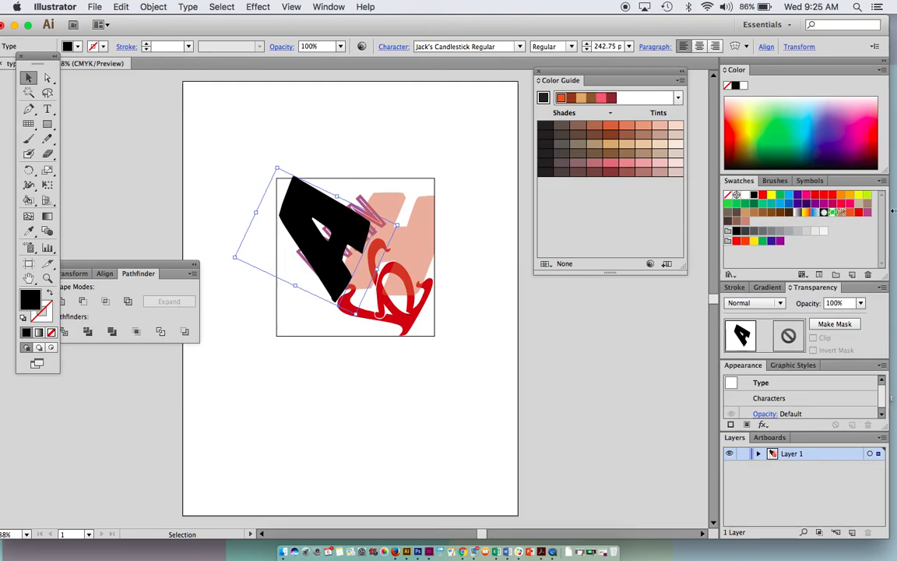
Fill the large A with the dusty pink swatch C=13 M=40 Y=35 K=18 1 and set its opacity to 40%.
{"action": "left_click", "coordinate": [745, 223]}
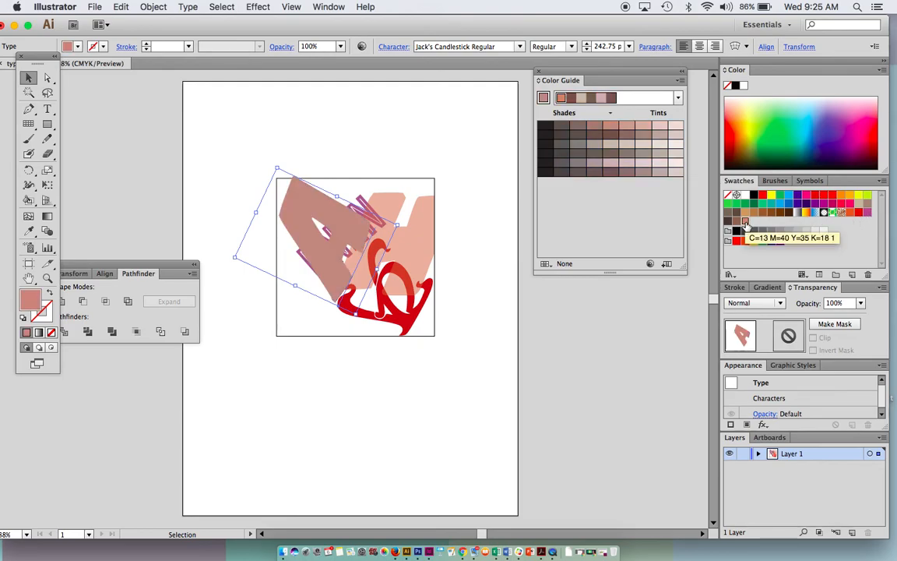
{"action": "left_click", "coordinate": [861, 303]}
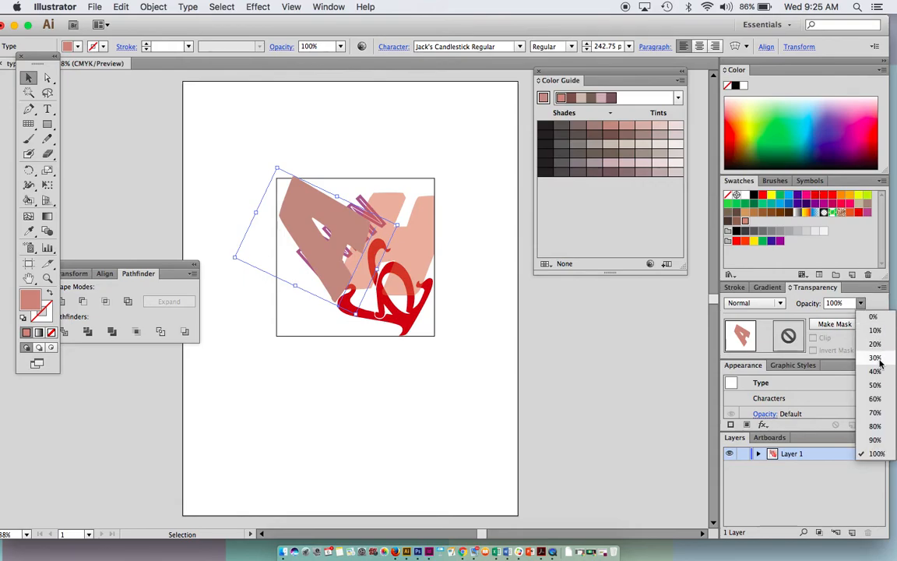
{"action": "left_click", "coordinate": [876, 358]}
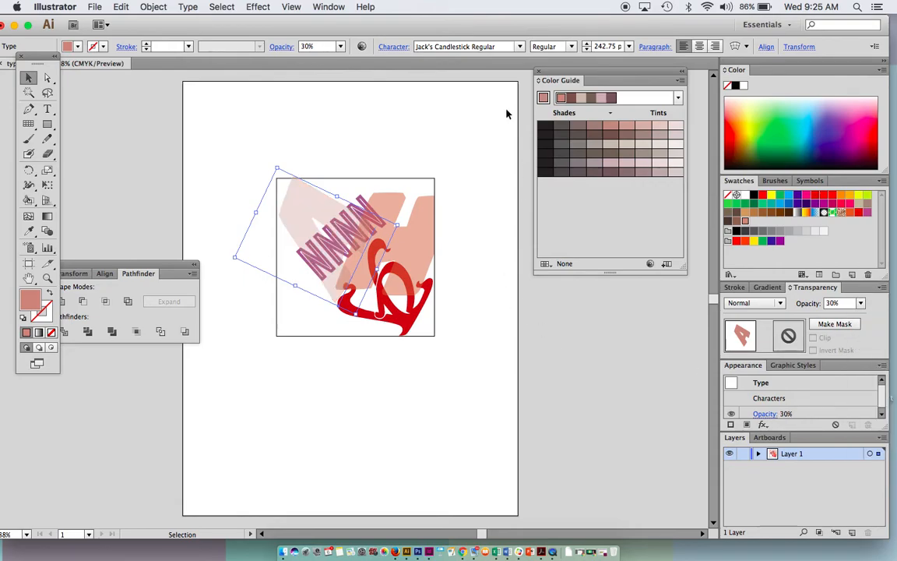
{"action": "left_click", "coordinate": [861, 303]}
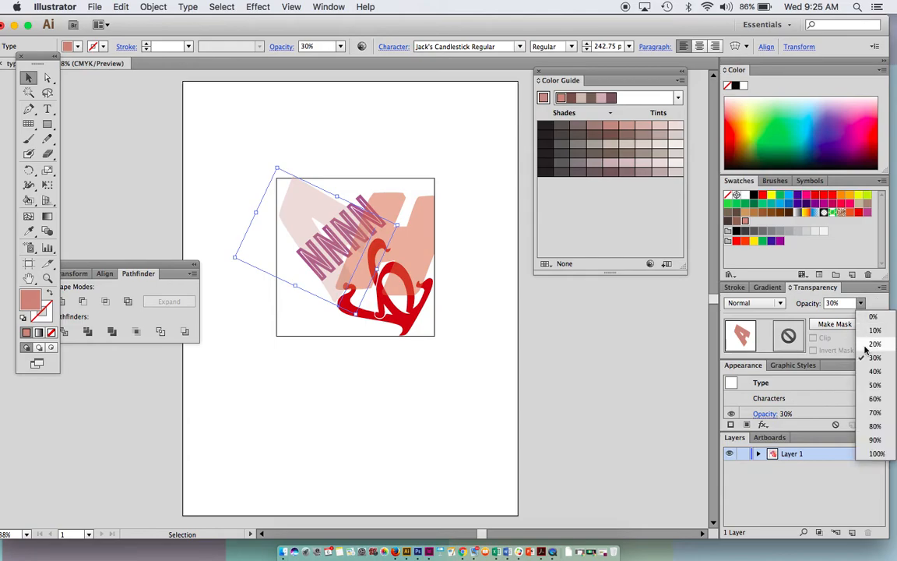
{"action": "left_click", "coordinate": [875, 373]}
Shift the pink A slightly downward so its tip lies within the square's top edge.
{"action": "left_click", "coordinate": [470, 140]}
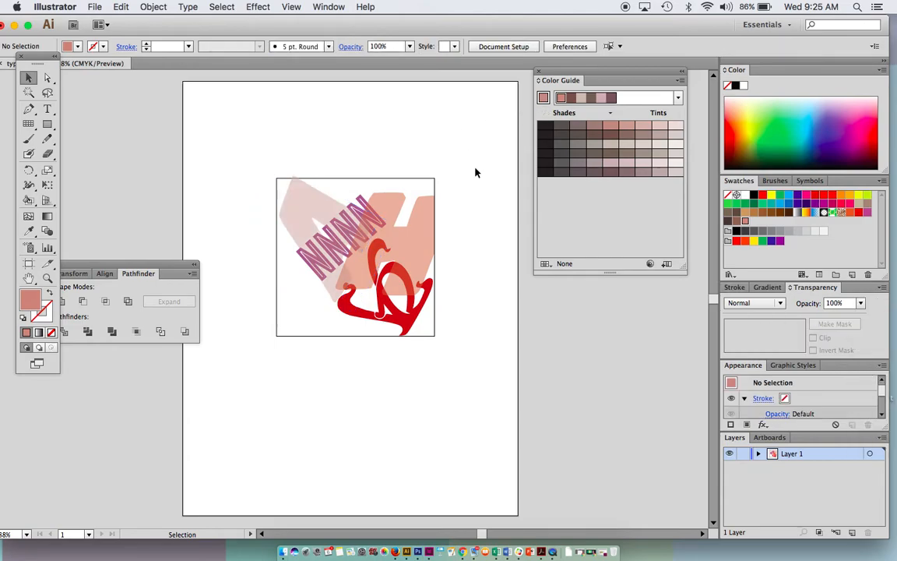
{"action": "left_click", "coordinate": [305, 202]}
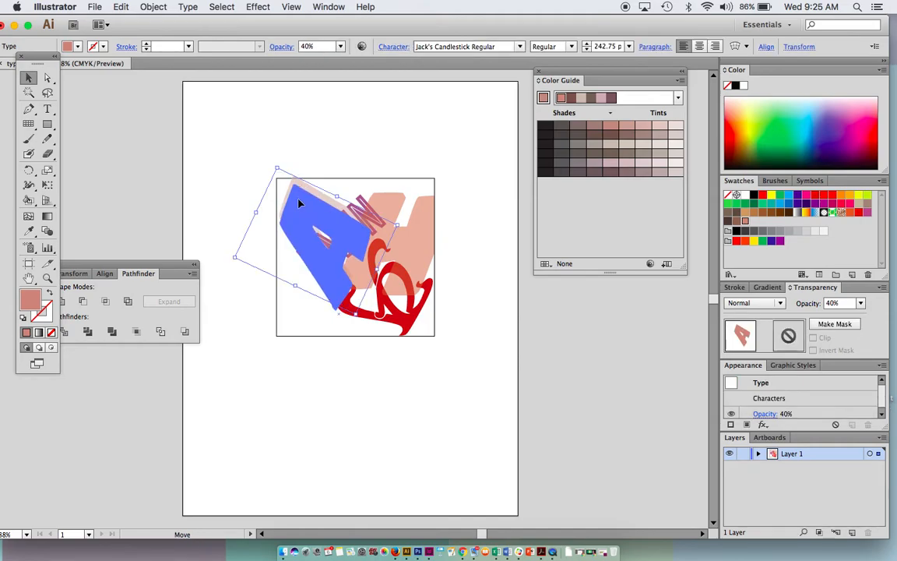
{"action": "left_click", "coordinate": [404, 108]}
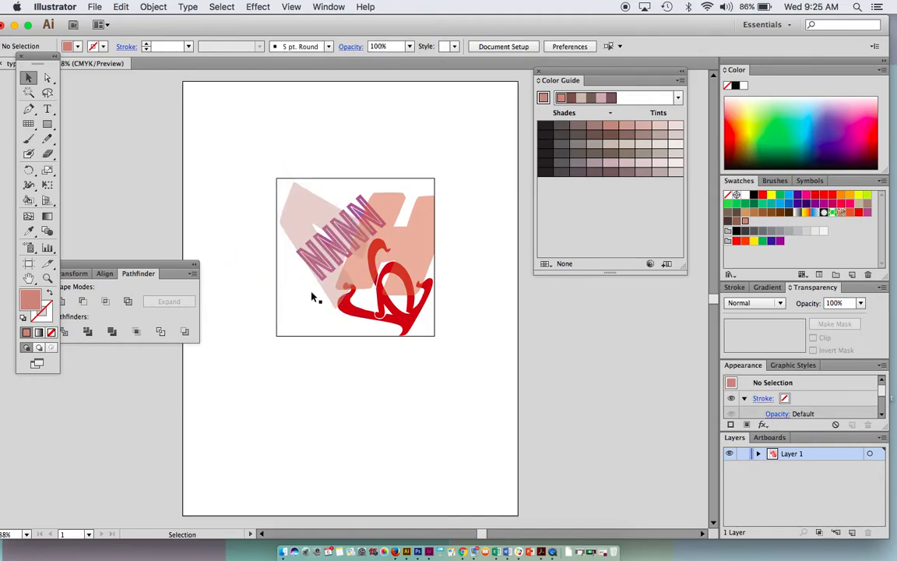
Add another letter A beside the square's upper-left corner and enlarge it to about 106.5 pt.
{"action": "left_click", "coordinate": [46, 108]}
{"action": "left_click", "coordinate": [222, 152]}
{"action": "type", "text": "A"}
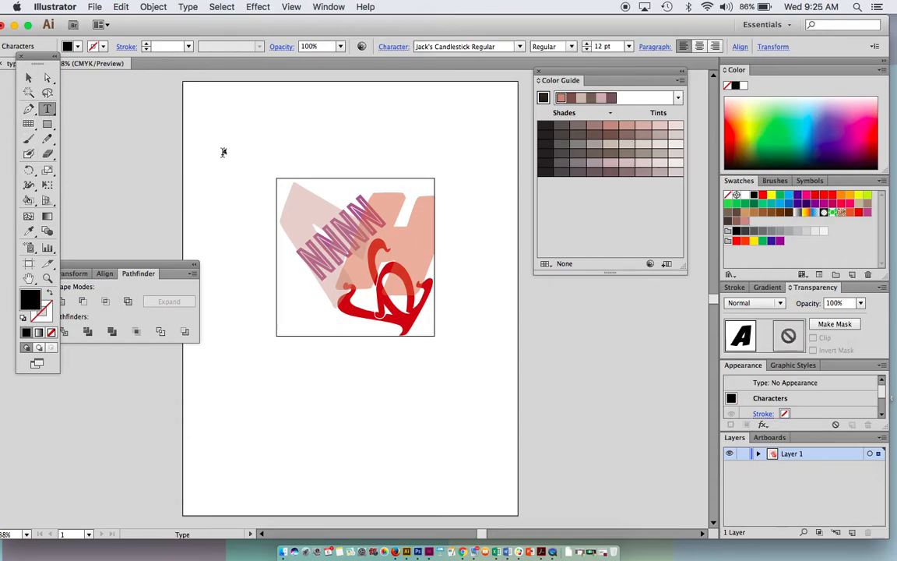
{"action": "left_click", "coordinate": [27, 76]}
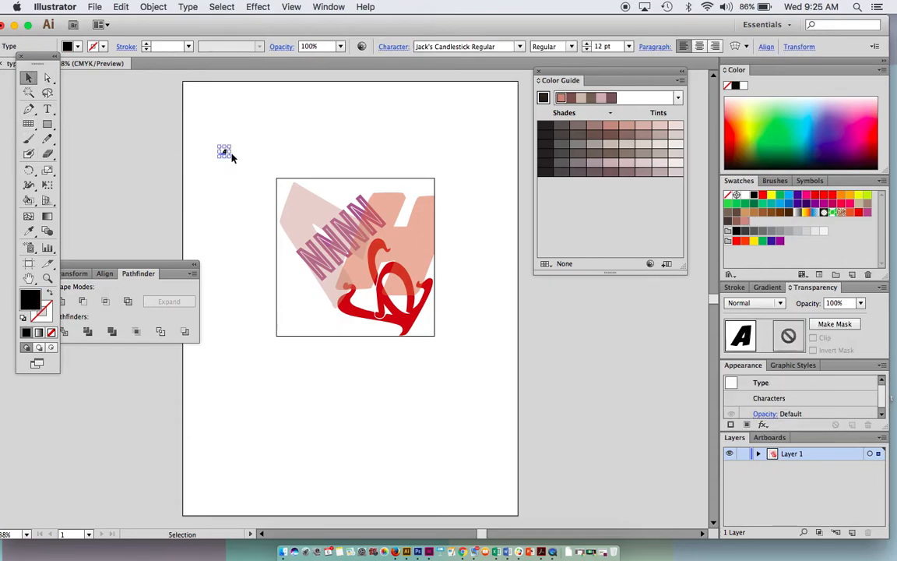
{"action": "left_click_drag", "start_coordinate": [230, 155], "coordinate": [298, 220]}
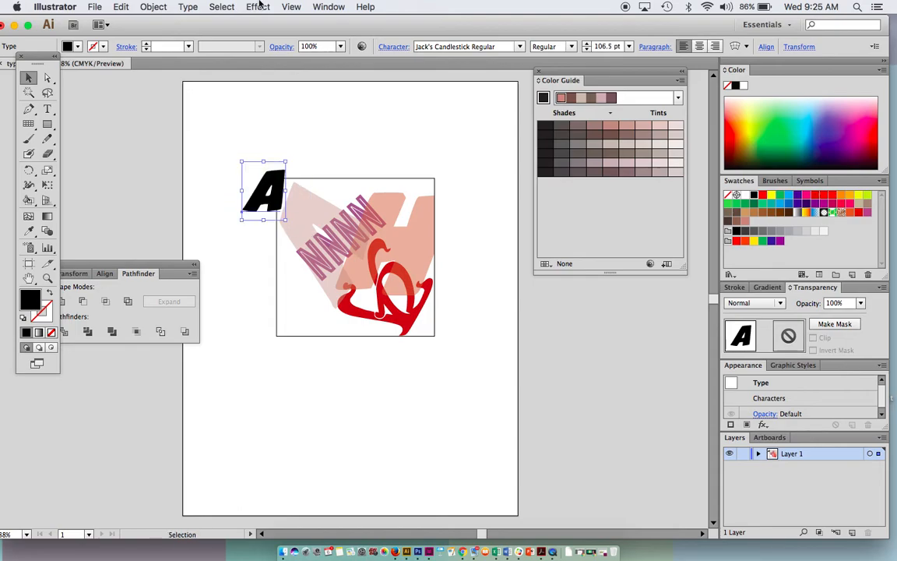
Change the new A's font to Janda Stylish Script.
{"action": "left_click", "coordinate": [187, 6]}
{"action": "mouse_move", "coordinate": [194, 22]}
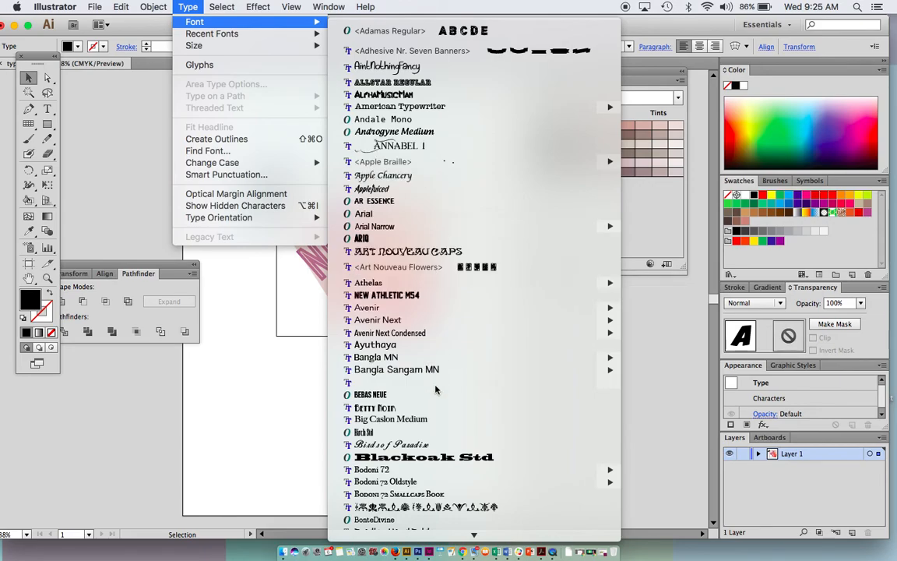
{"action": "scroll", "coordinate": [436, 389], "scroll_direction": "down", "scroll_amount": 10}
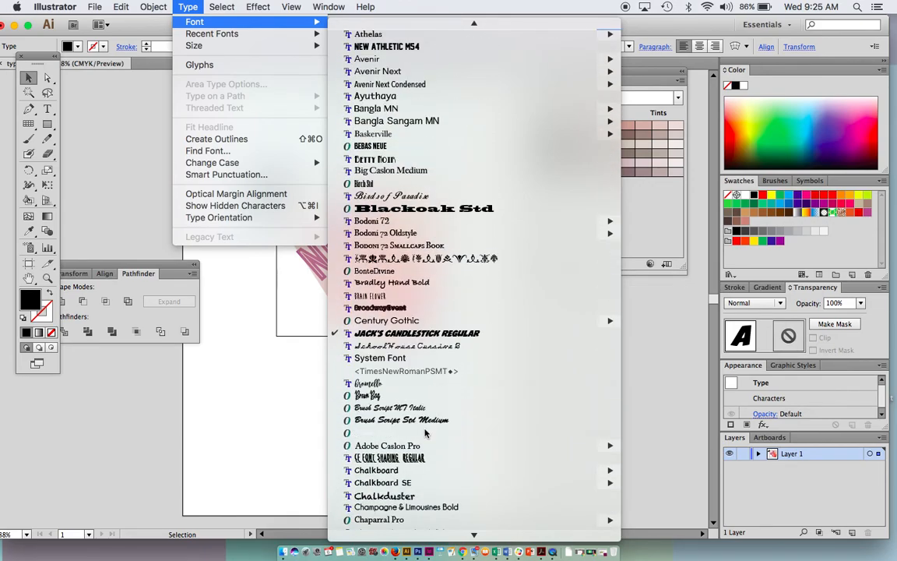
{"action": "scroll", "coordinate": [426, 430], "scroll_direction": "down", "scroll_amount": 20}
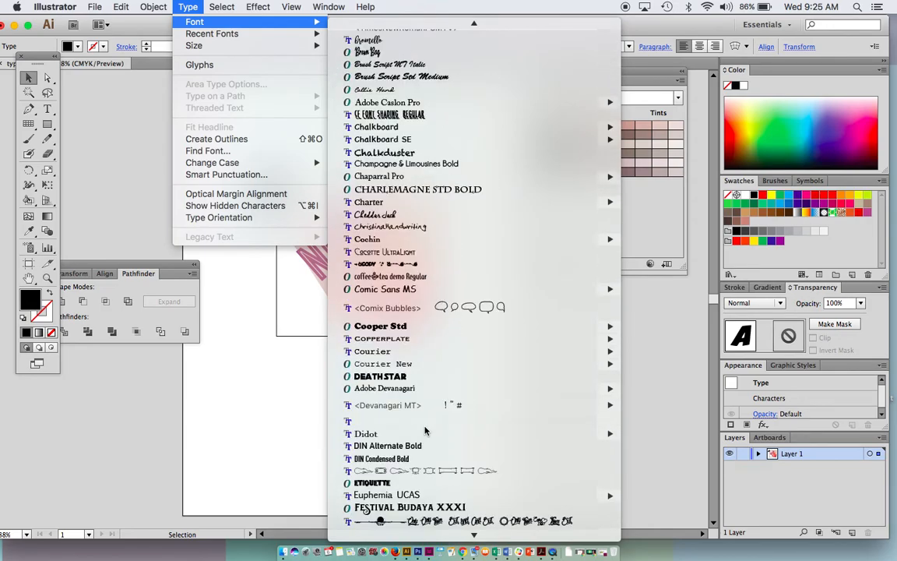
{"action": "scroll", "coordinate": [425, 430], "scroll_direction": "down", "scroll_amount": 10}
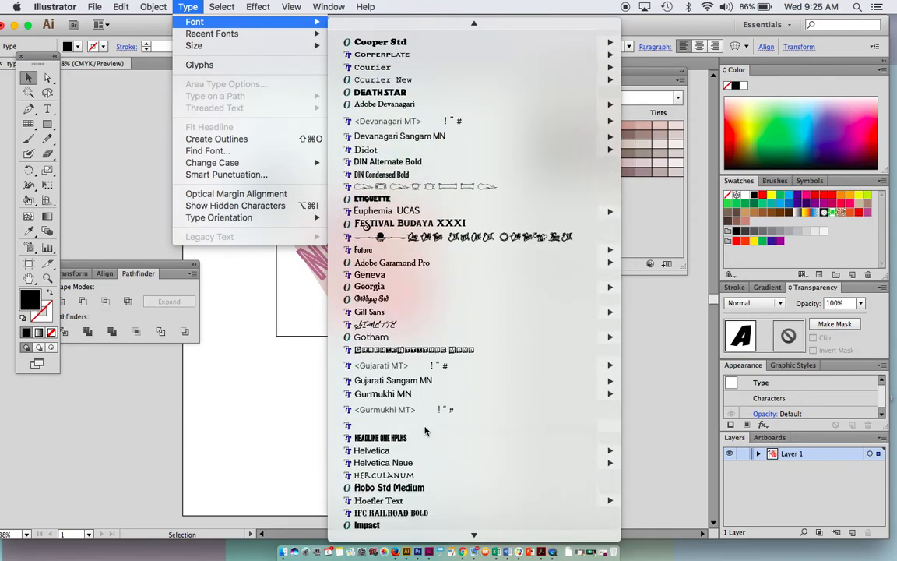
{"action": "scroll", "coordinate": [425, 430], "scroll_direction": "down", "scroll_amount": 3}
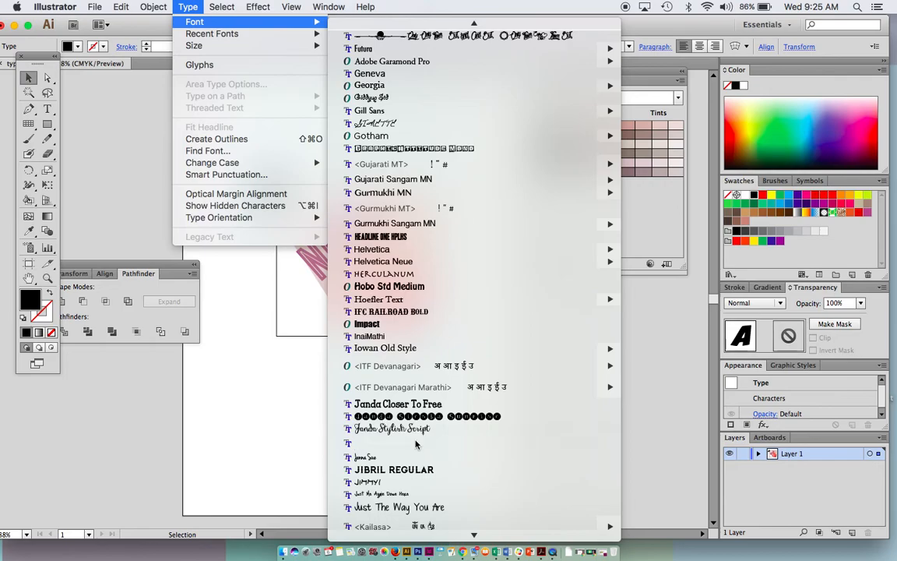
{"action": "left_click", "coordinate": [409, 430]}
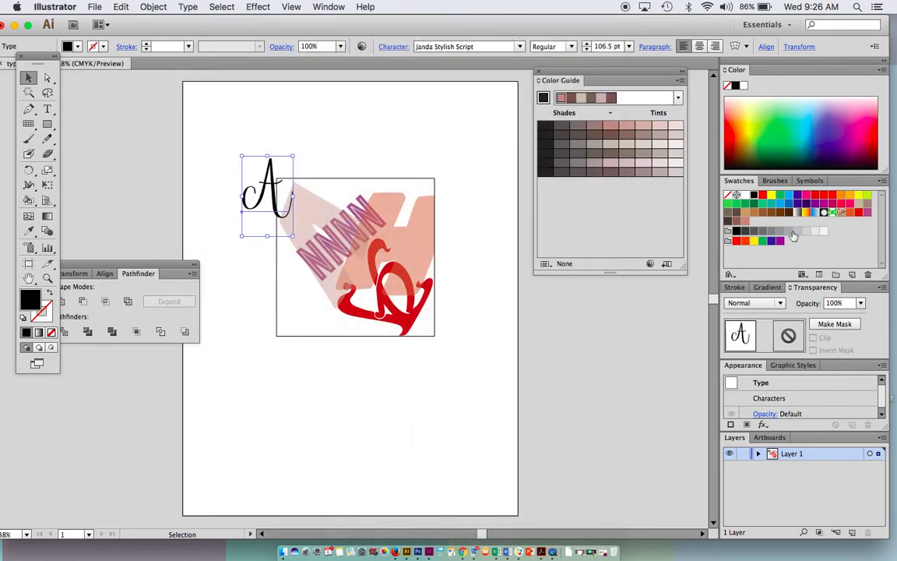
Fill the script A with the dark brown swatch, then rotate it and place it in the square's lower-left area.
{"action": "left_click", "coordinate": [729, 224]}
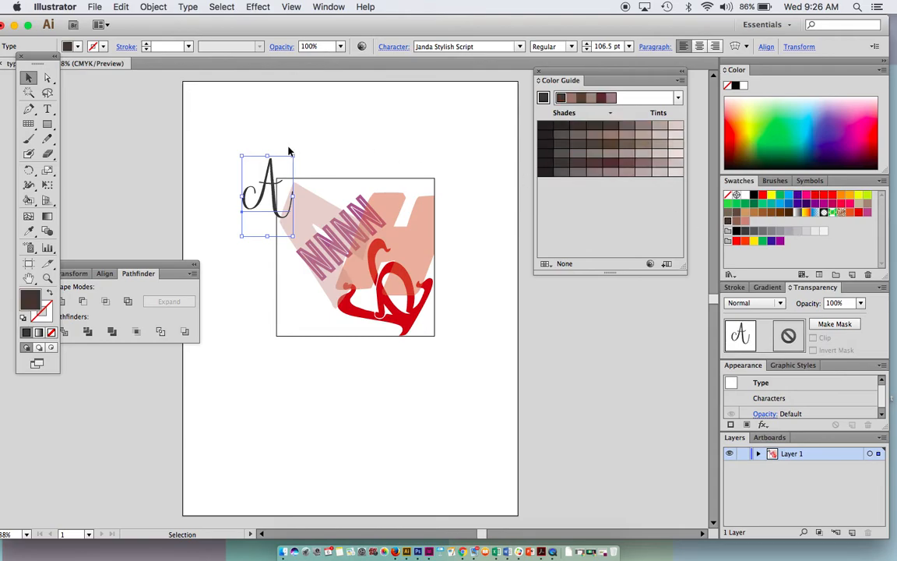
{"action": "left_click_drag", "start_coordinate": [297, 151], "coordinate": [321, 297]}
{"action": "left_click", "coordinate": [238, 226]}
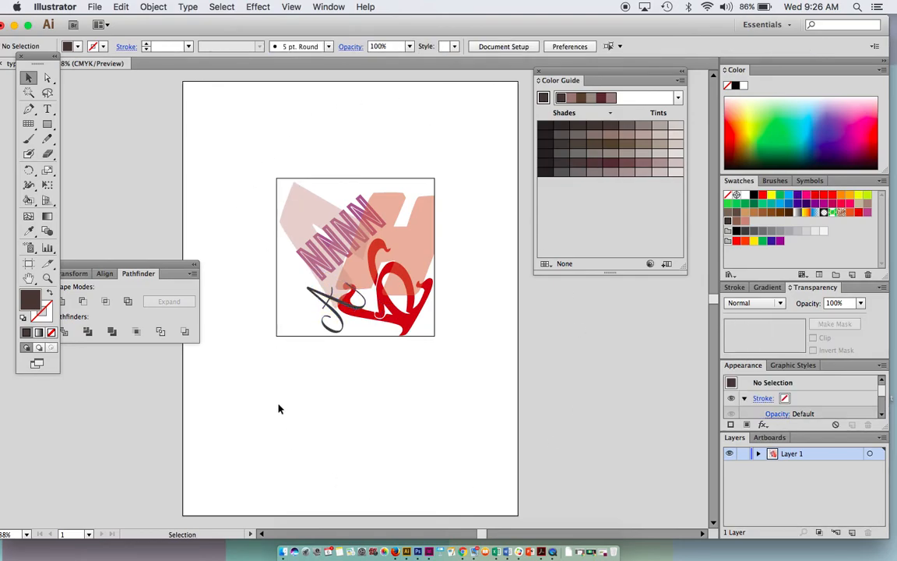
Draw a dark brown rectangle that exactly covers the whole 4-inch square.
{"action": "left_click", "coordinate": [47, 124]}
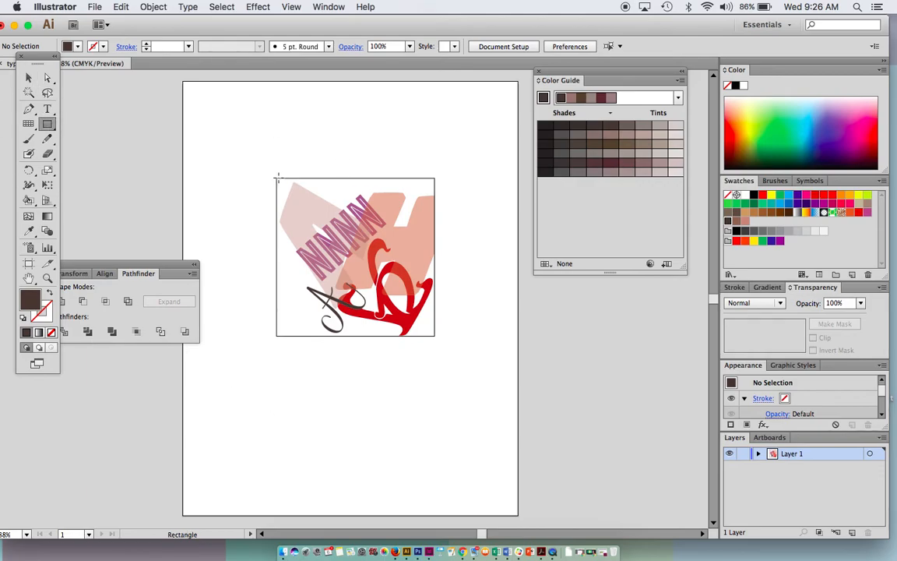
{"action": "left_click_drag", "start_coordinate": [275, 178], "coordinate": [434, 336]}
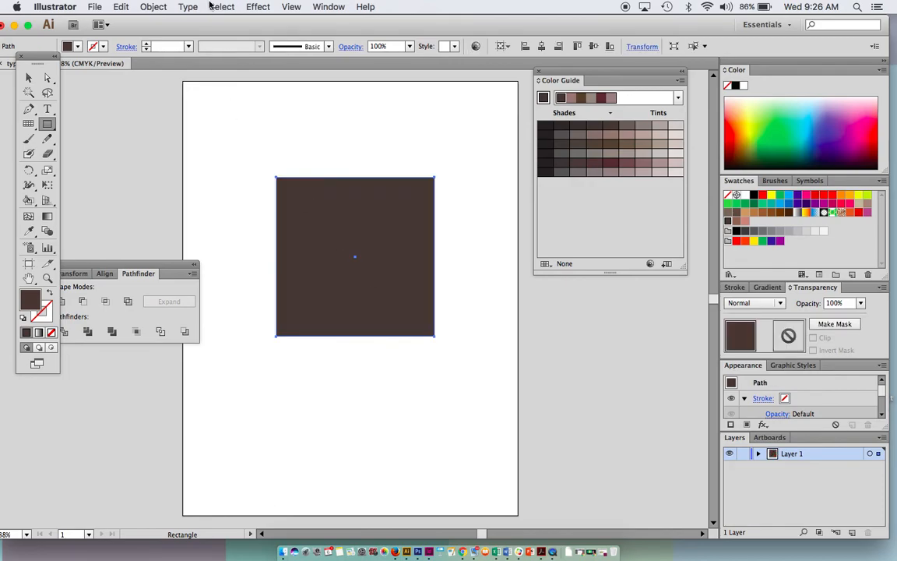
Send the dark rectangle behind all the letters and recolour it with a pale pinkish tint from the Color Guide.
{"action": "left_click", "coordinate": [152, 7]}
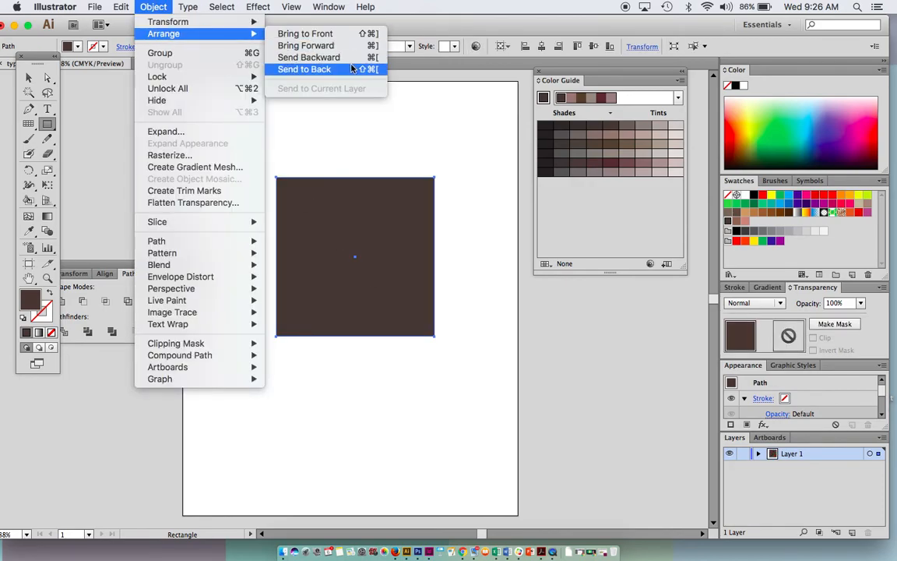
{"action": "left_click", "coordinate": [352, 70]}
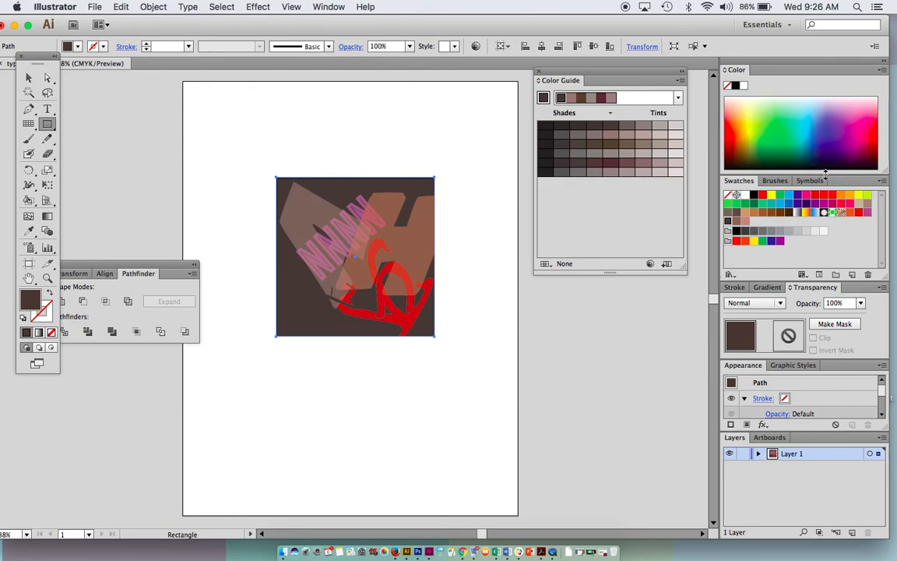
{"action": "left_click", "coordinate": [654, 140]}
{"action": "left_click", "coordinate": [655, 138]}
{"action": "left_click", "coordinate": [29, 78]}
{"action": "left_click", "coordinate": [222, 121]}
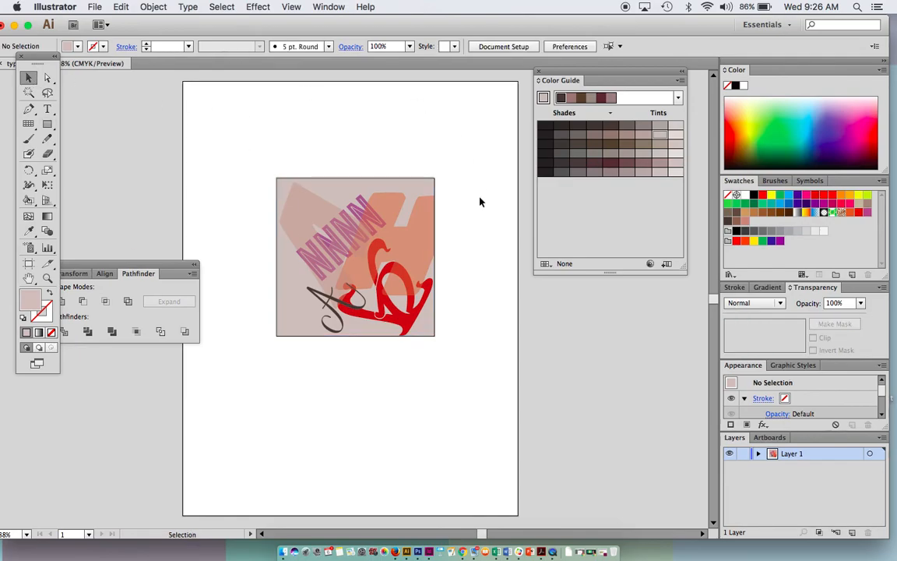
Unlock all objects and delete the original black-outlined square.
{"action": "left_click", "coordinate": [154, 6]}
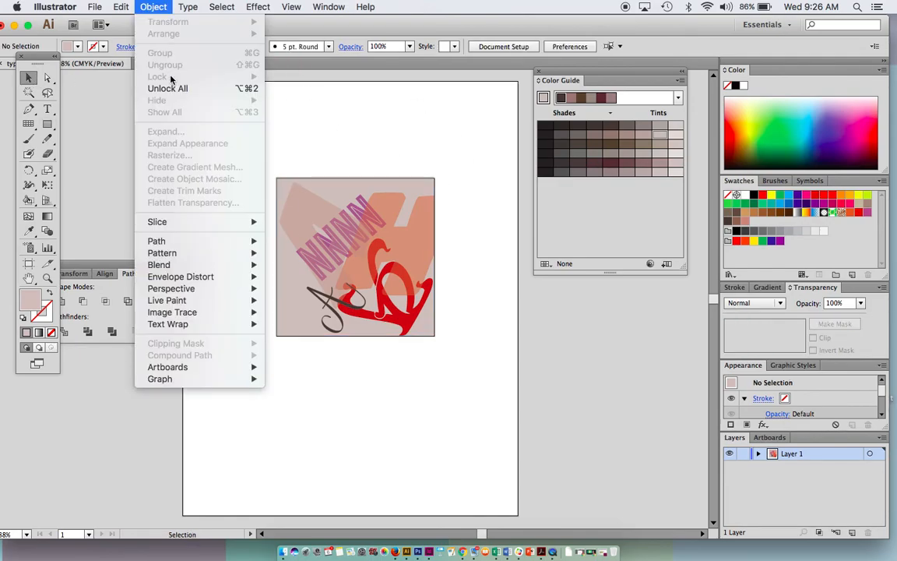
{"action": "left_click", "coordinate": [160, 89]}
{"action": "left_click", "coordinate": [249, 125]}
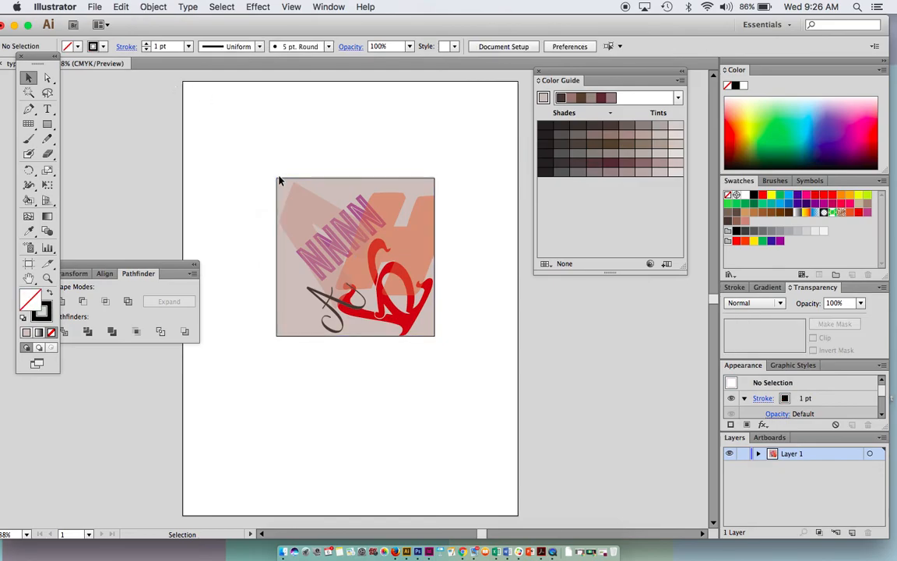
{"action": "left_click", "coordinate": [280, 180]}
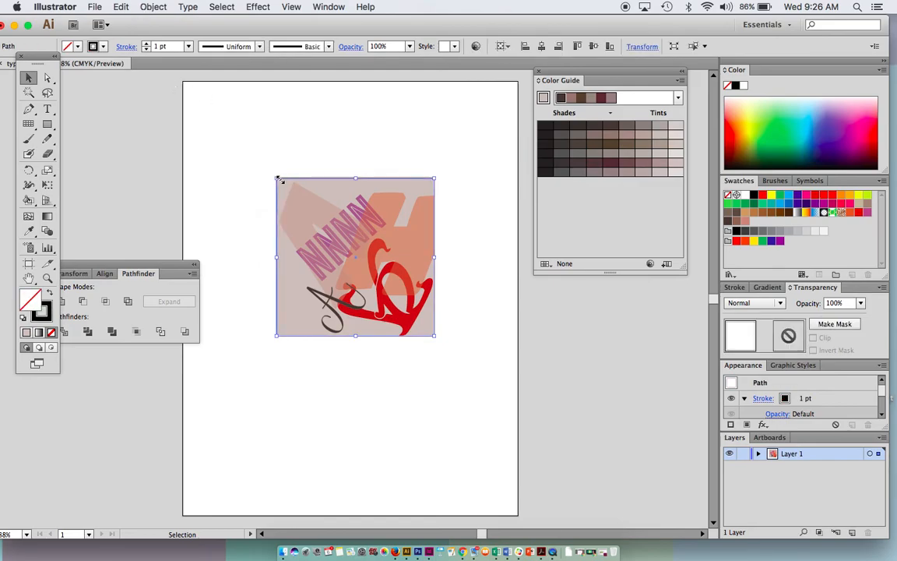
{"action": "key", "text": "Delete"}
Select the background rectangle together with all the letters and group them into a single tile.
{"action": "left_click_drag", "start_coordinate": [164, 268], "coordinate": [116, 403]}
{"action": "left_click_drag", "start_coordinate": [252, 142], "coordinate": [425, 343]}
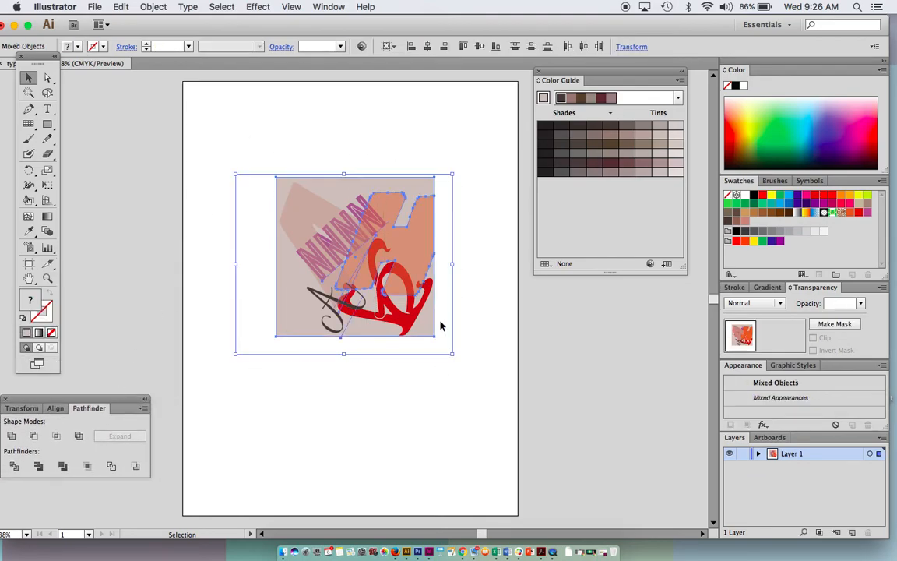
{"action": "left_click", "coordinate": [155, 6]}
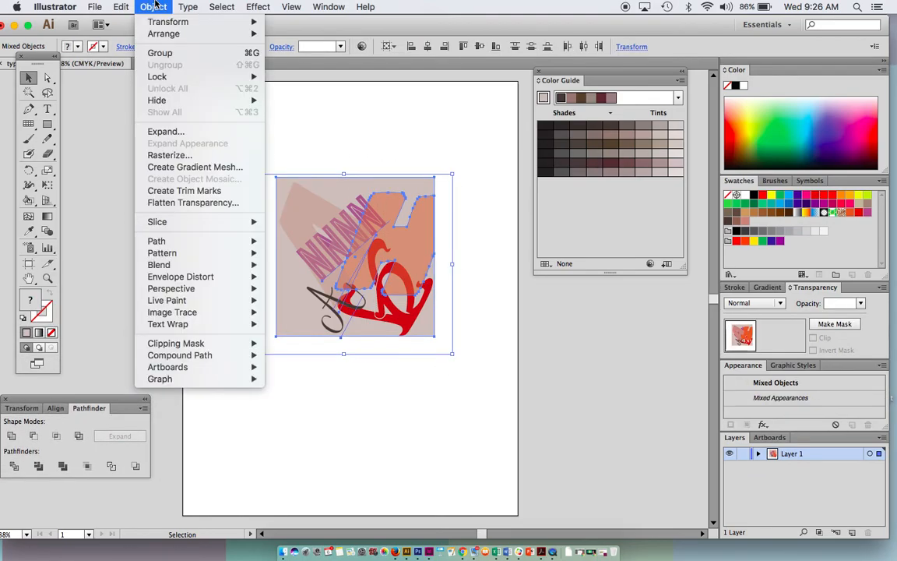
{"action": "left_click", "coordinate": [159, 52]}
Place two copies of the tile side by side near the page's upper edge and reflect the right-hand one across the vertical axis.
{"action": "left_click_drag", "start_coordinate": [412, 253], "coordinate": [486, 186]}
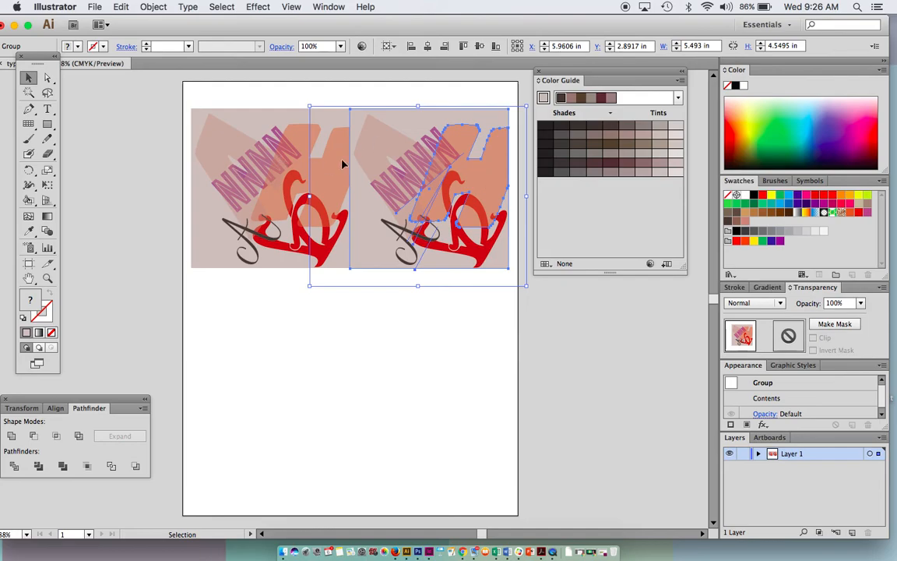
{"action": "left_click", "coordinate": [119, 7]}
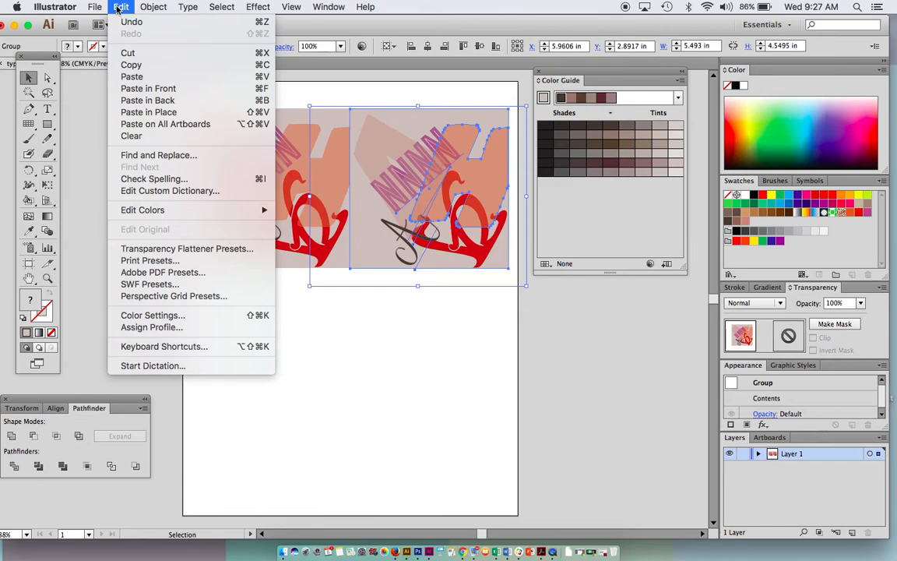
{"action": "mouse_move", "coordinate": [144, 12]}
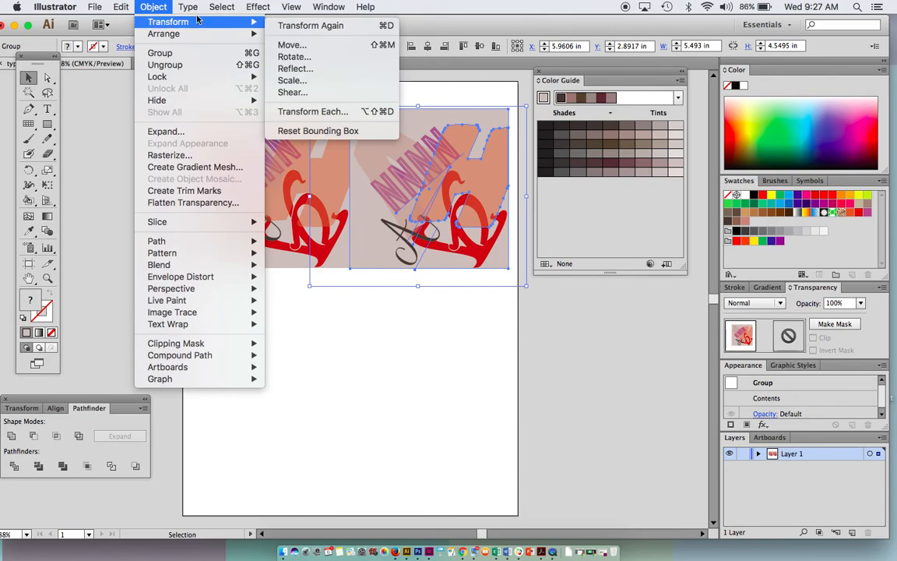
{"action": "left_click", "coordinate": [294, 68]}
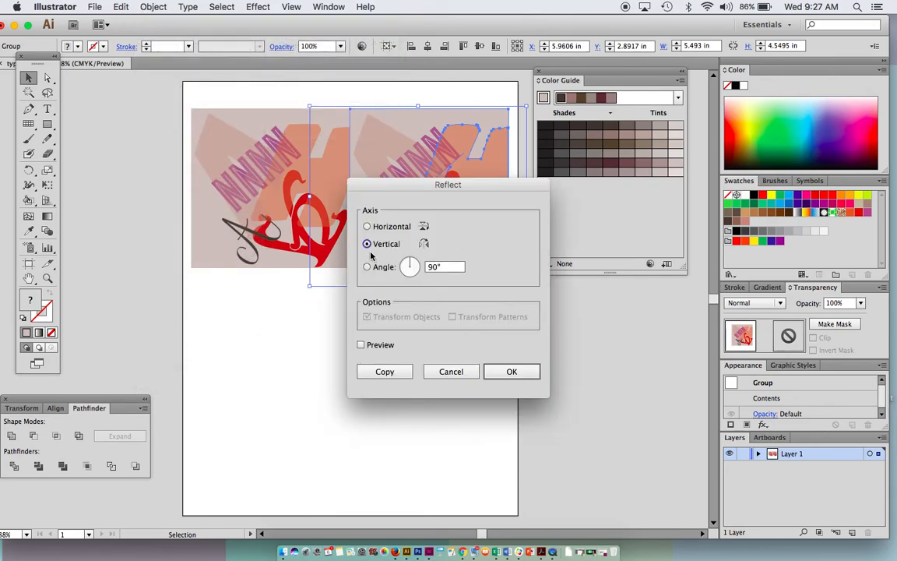
{"action": "left_click", "coordinate": [521, 378]}
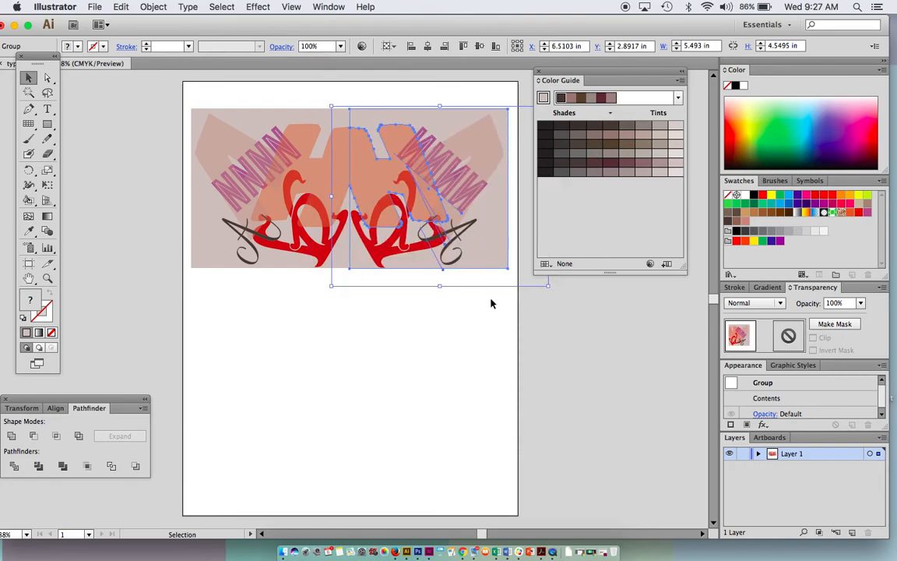
Nudge the mirrored tile slightly left and up so it lines up with the original tile.
{"action": "left_click", "coordinate": [385, 397]}
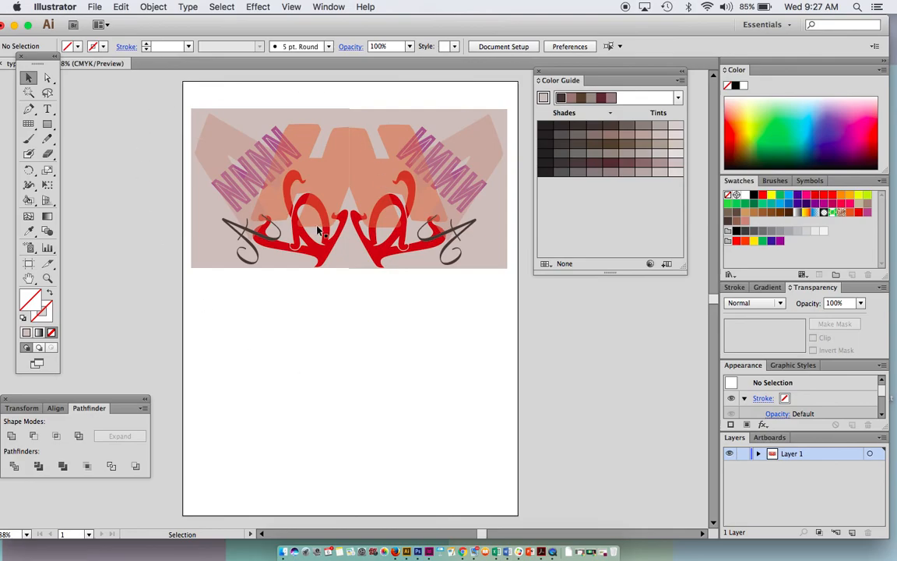
{"action": "left_click", "coordinate": [398, 181]}
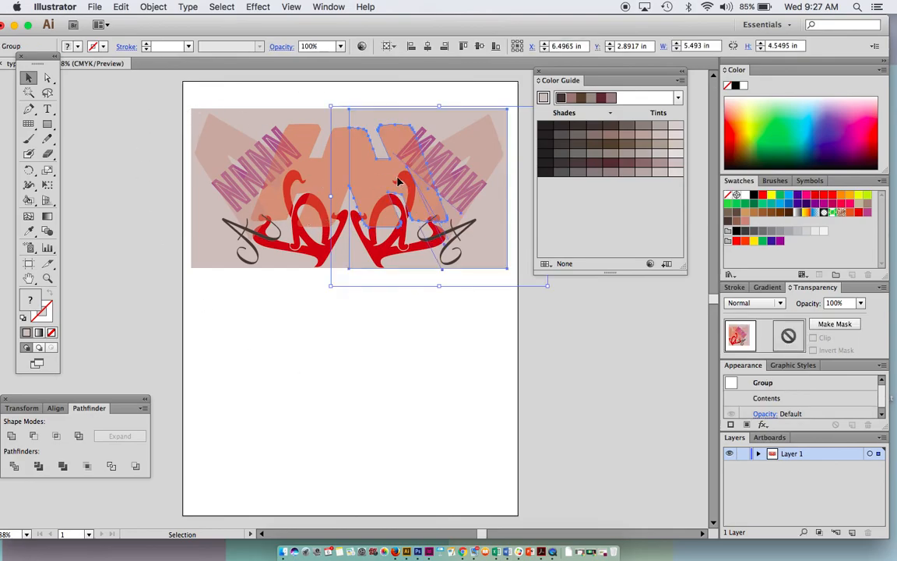
{"action": "key", "text": "Up"}
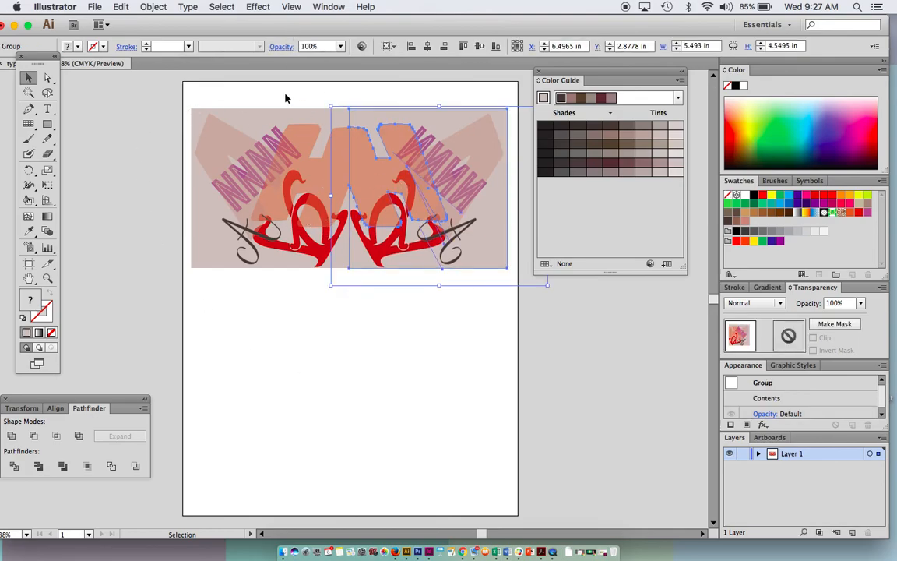
{"action": "left_click", "coordinate": [280, 95]}
Duplicate the mirrored pair directly below, reflect the copy across the horizontal axis and move it flush against the upper pair.
{"action": "left_click_drag", "start_coordinate": [169, 103], "coordinate": [459, 254]}
{"action": "left_click_drag", "start_coordinate": [440, 184], "coordinate": [439, 342]}
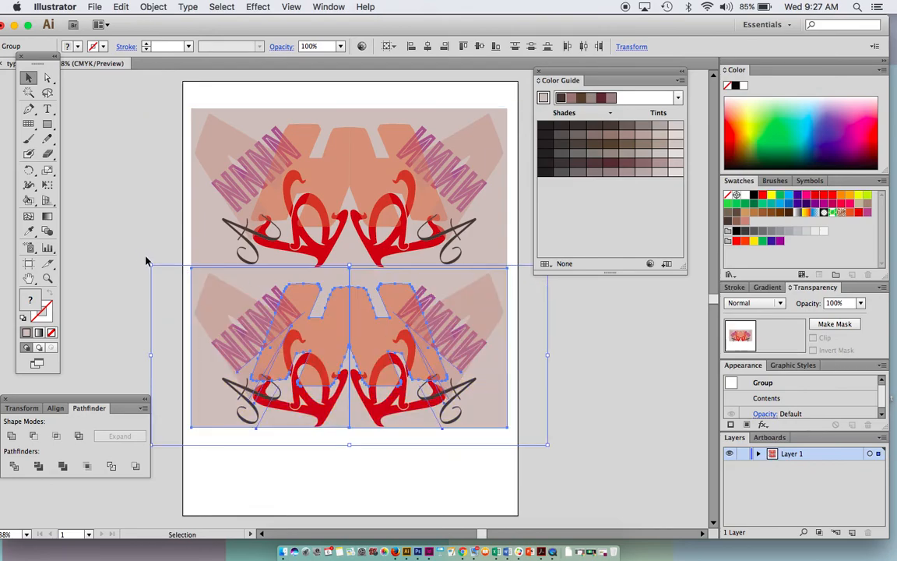
{"action": "left_click_drag", "start_coordinate": [147, 261], "coordinate": [473, 408]}
{"action": "left_click_drag", "start_coordinate": [418, 382], "coordinate": [418, 372]}
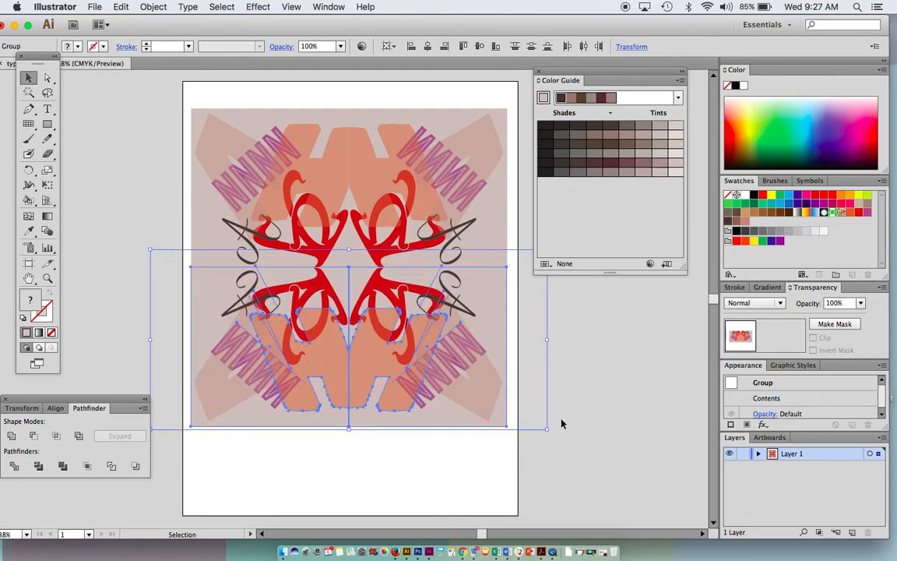
{"action": "left_click", "coordinate": [610, 472]}
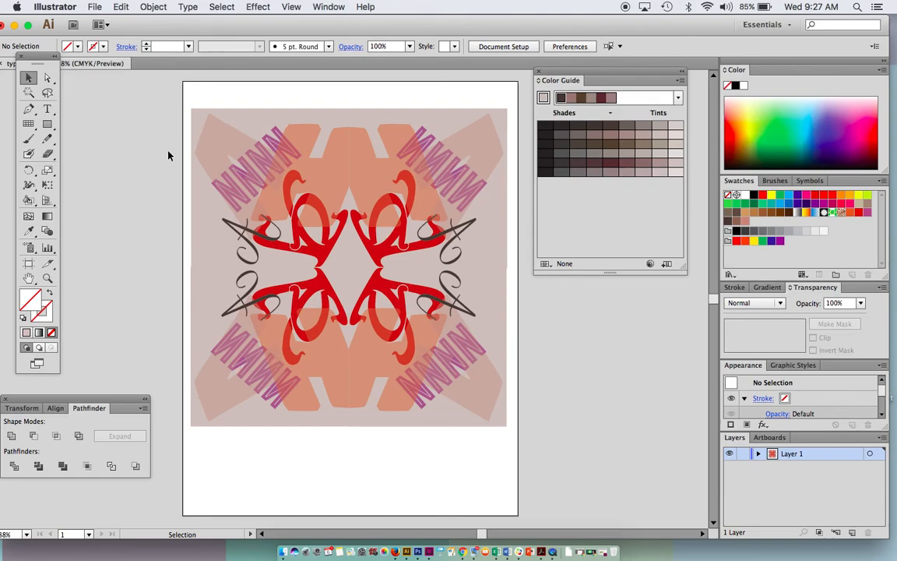
Place a copy of the upper-left tile on the pasteboard to the left of the page.
{"action": "left_click", "coordinate": [246, 156]}
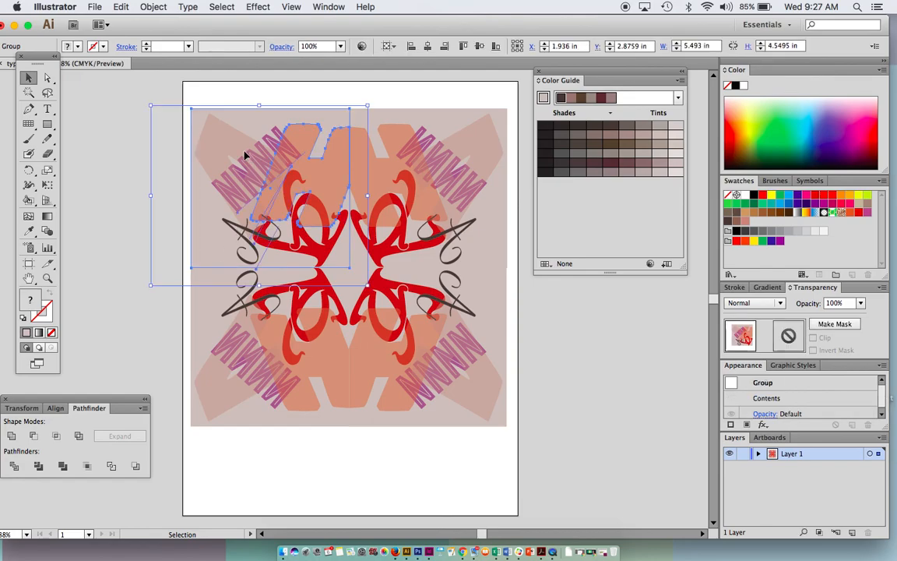
{"action": "left_click_drag", "start_coordinate": [246, 156], "coordinate": [106, 194]}
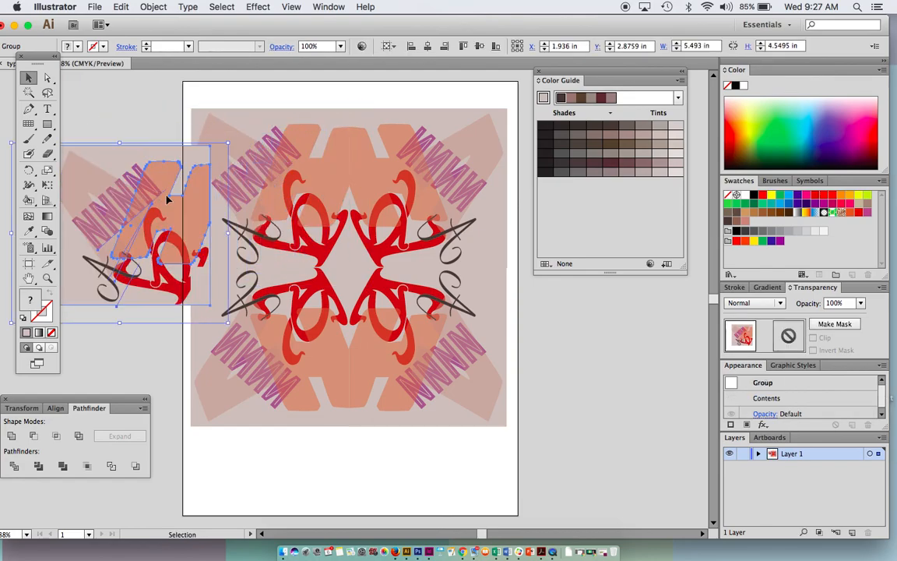
{"action": "left_click_drag", "start_coordinate": [172, 206], "coordinate": [109, 201]}
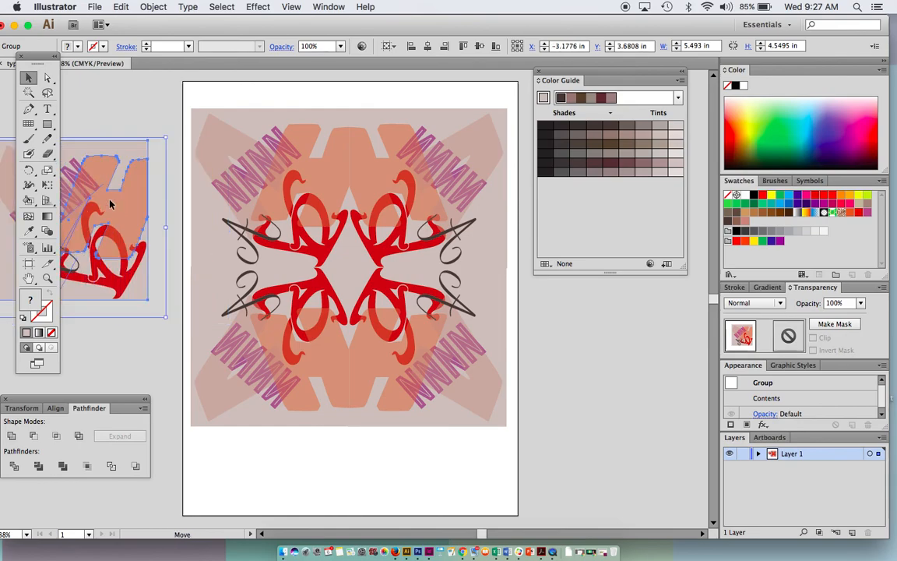
{"action": "left_click", "coordinate": [128, 114]}
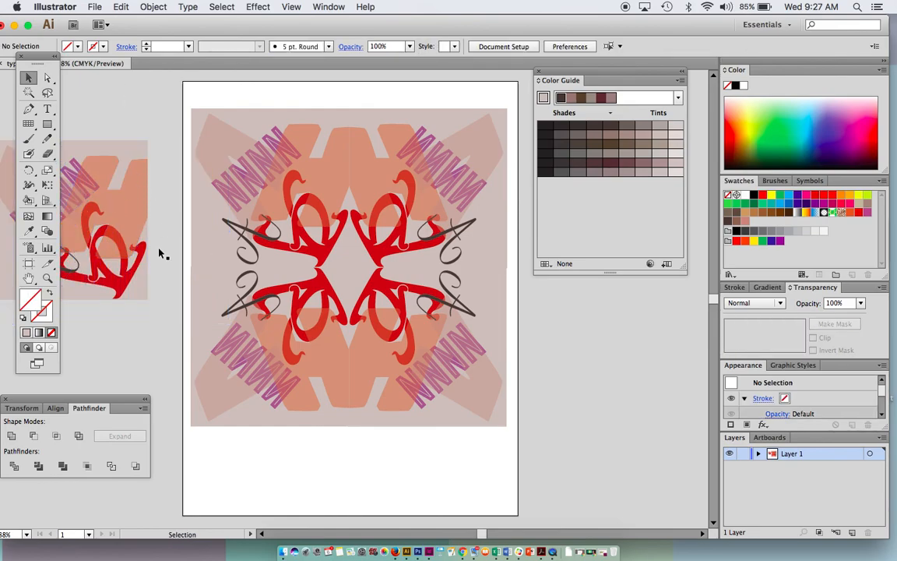
{"action": "scroll", "coordinate": [191, 343], "scroll_direction": "left", "scroll_amount": 5}
{"action": "scroll", "coordinate": [190, 343], "scroll_direction": "right", "scroll_amount": 4}
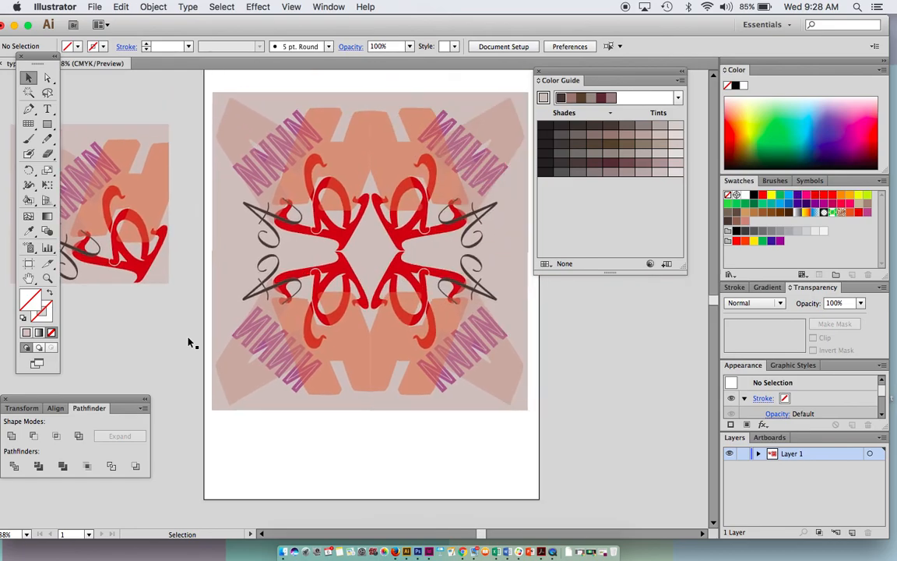
{"action": "scroll", "coordinate": [190, 343], "scroll_direction": "right", "scroll_amount": 3}
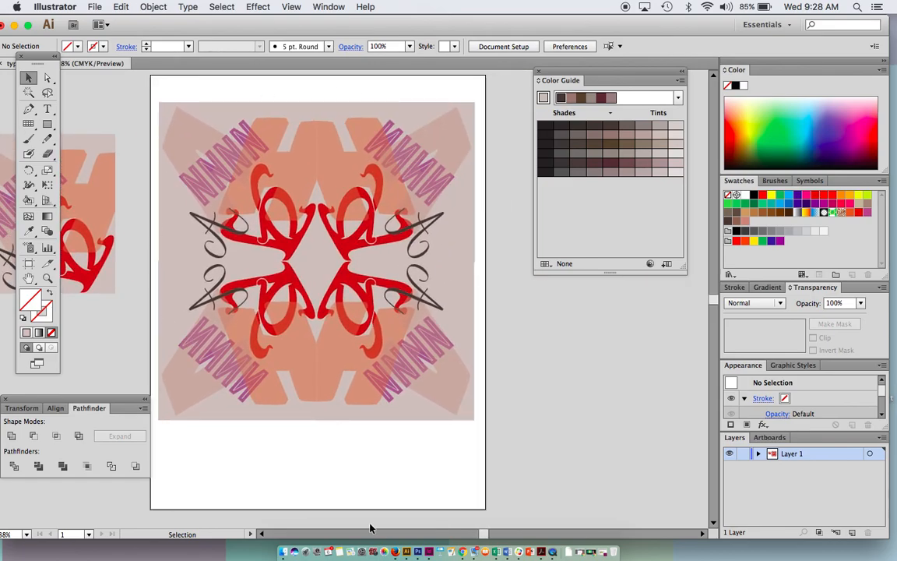